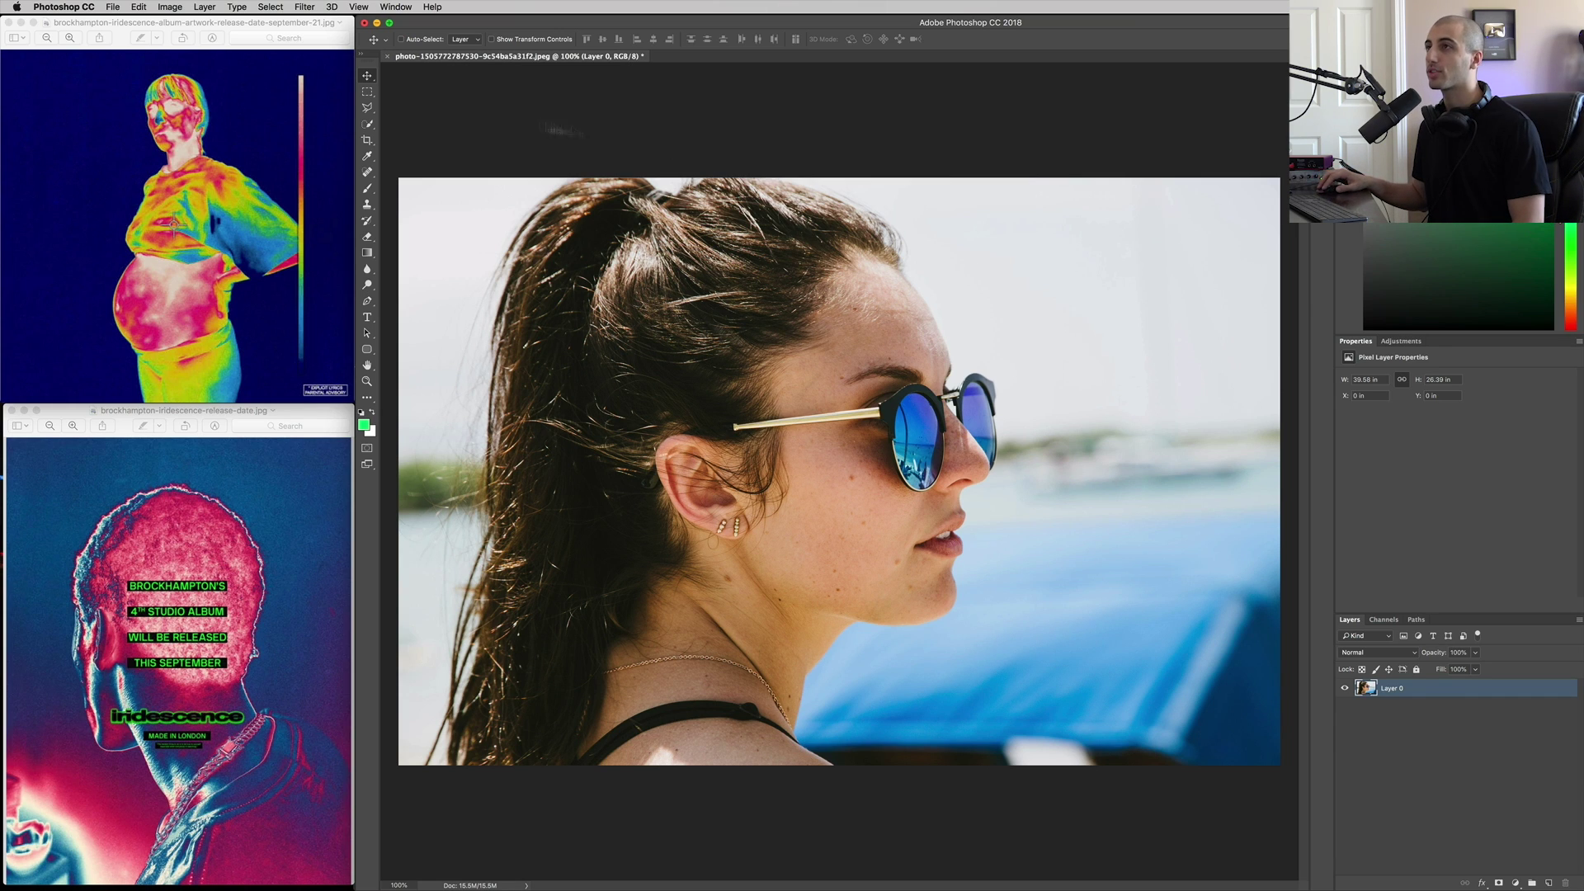
Add a Gradient Map 1 adjustment layer over the portrait, tinting it green to white.
{"action": "left_click", "coordinate": [206, 7]}
{"action": "mouse_move", "coordinate": [308, 173]}
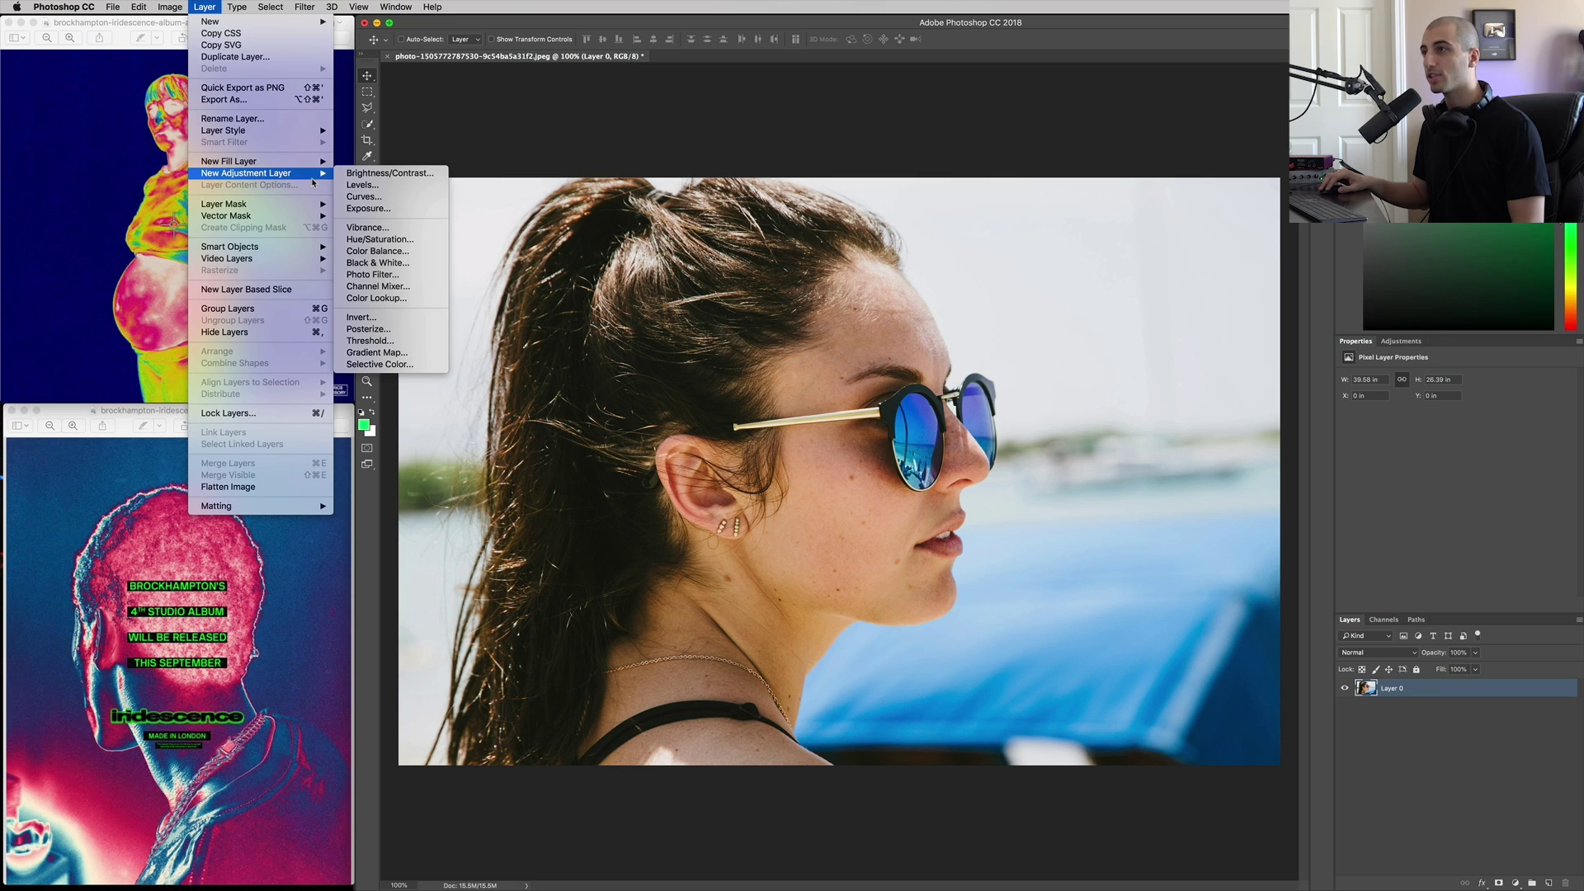
{"action": "left_click", "coordinate": [377, 353]}
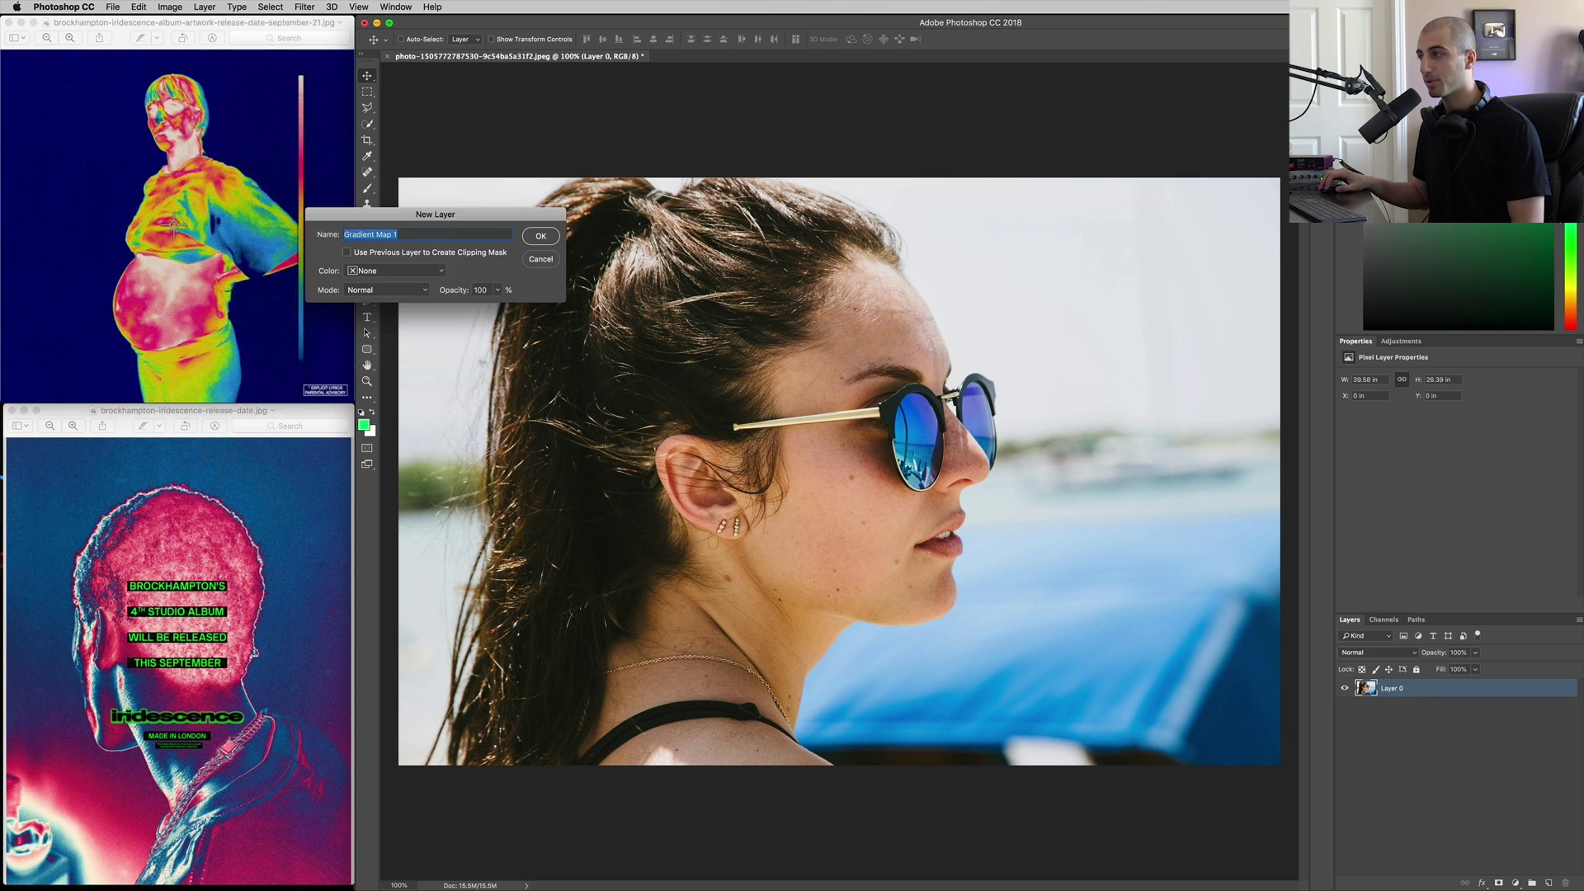
{"action": "left_click", "coordinate": [541, 237]}
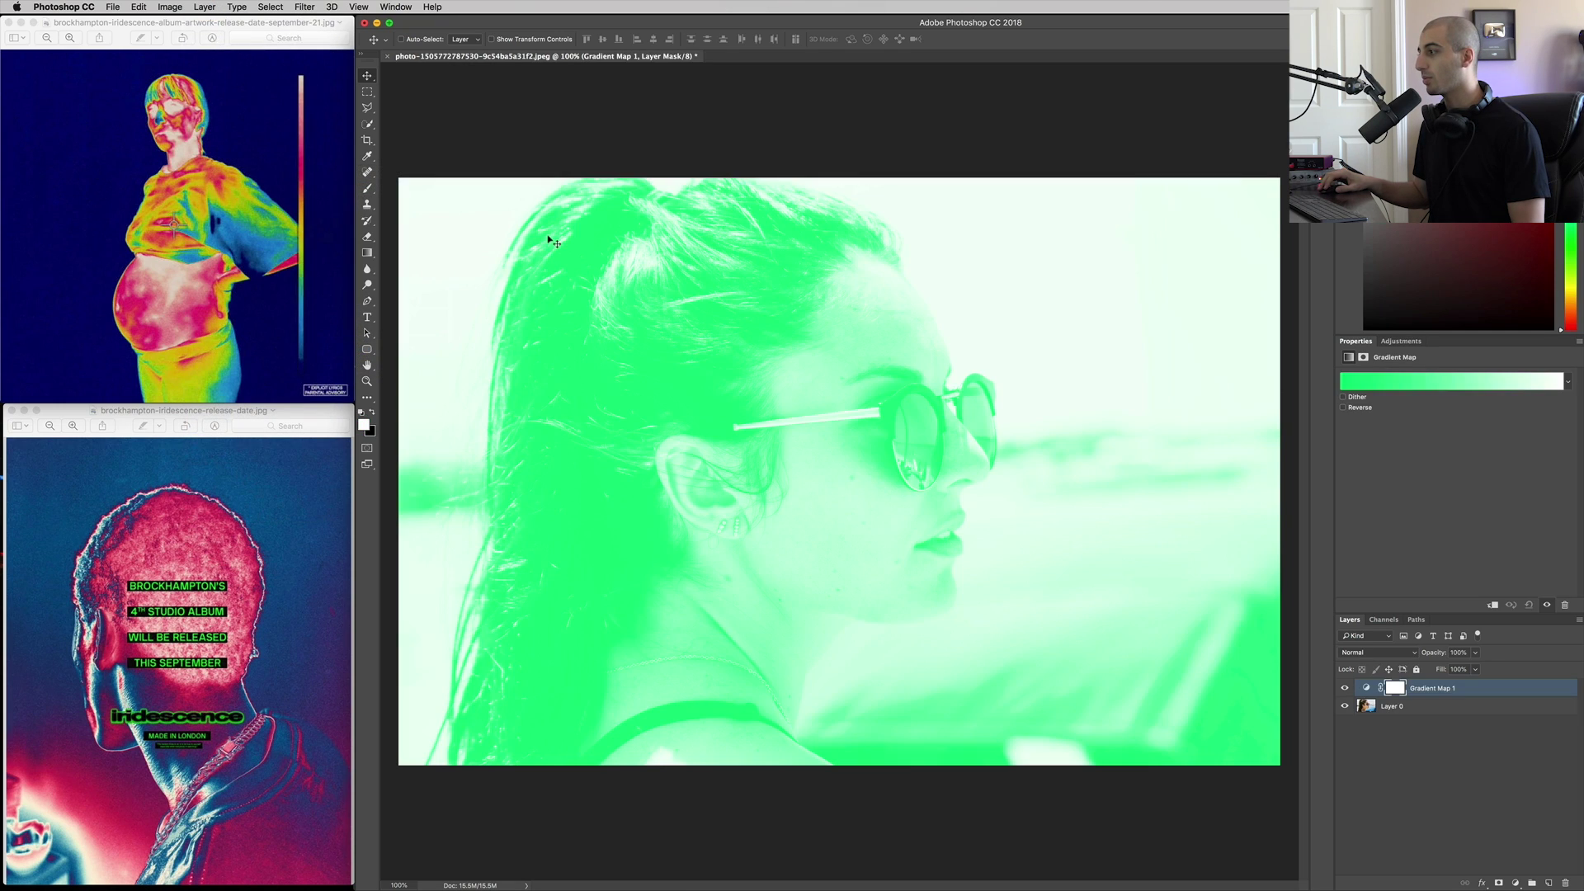
{"action": "left_click", "coordinate": [1396, 382]}
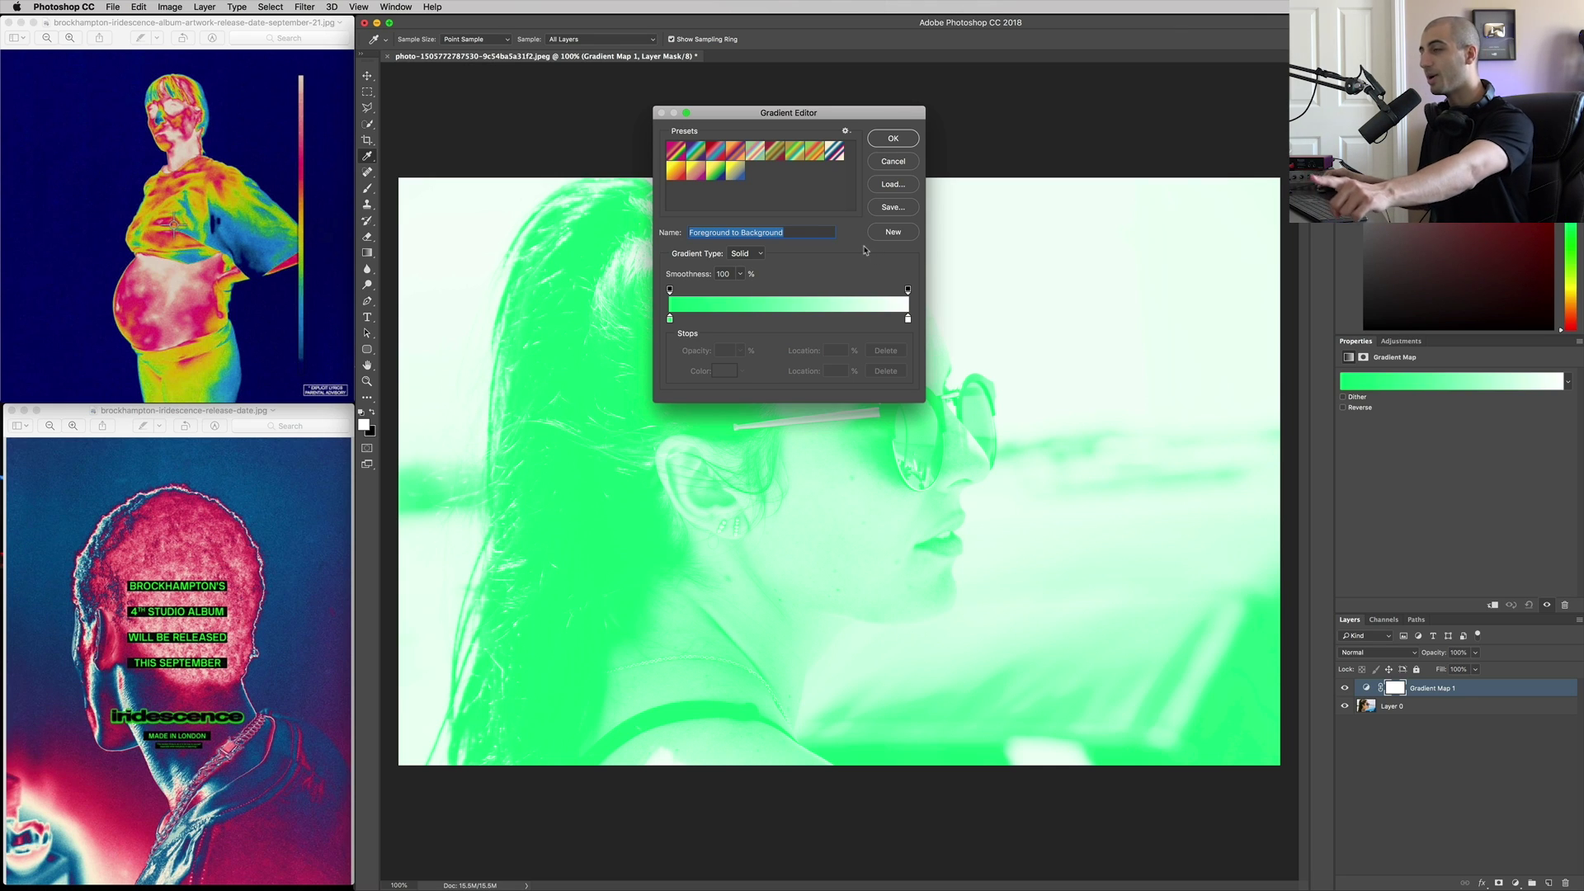
Load the Red, Blue, White preset, move a stop to 13%, and delete the cream stop.
{"action": "left_click", "coordinate": [836, 153]}
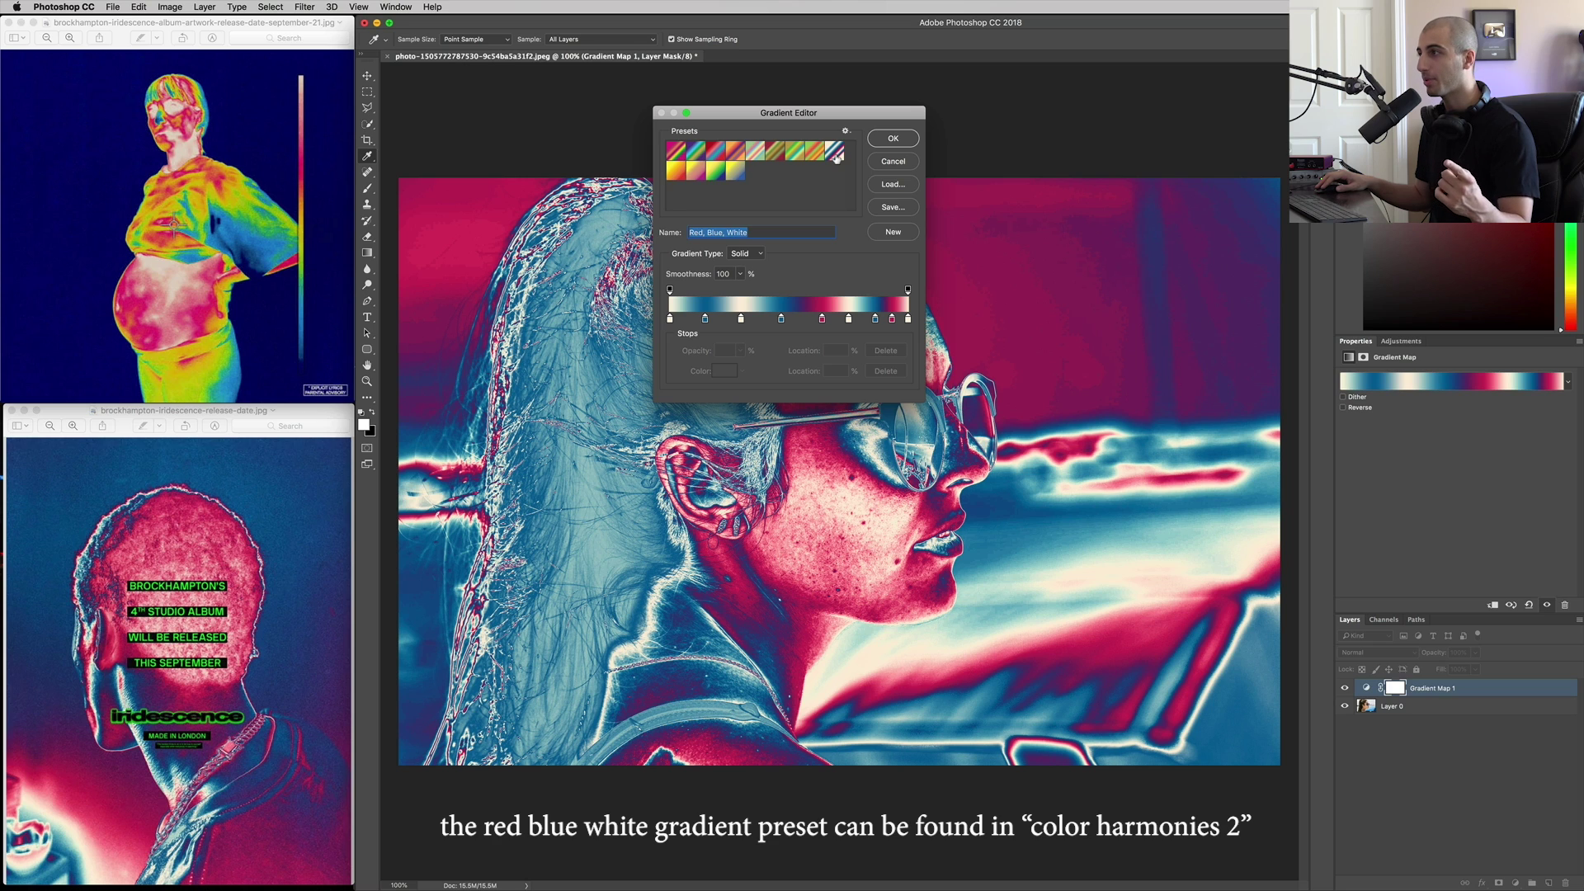
{"action": "left_click_drag", "start_coordinate": [838, 118], "coordinate": [1199, 74]}
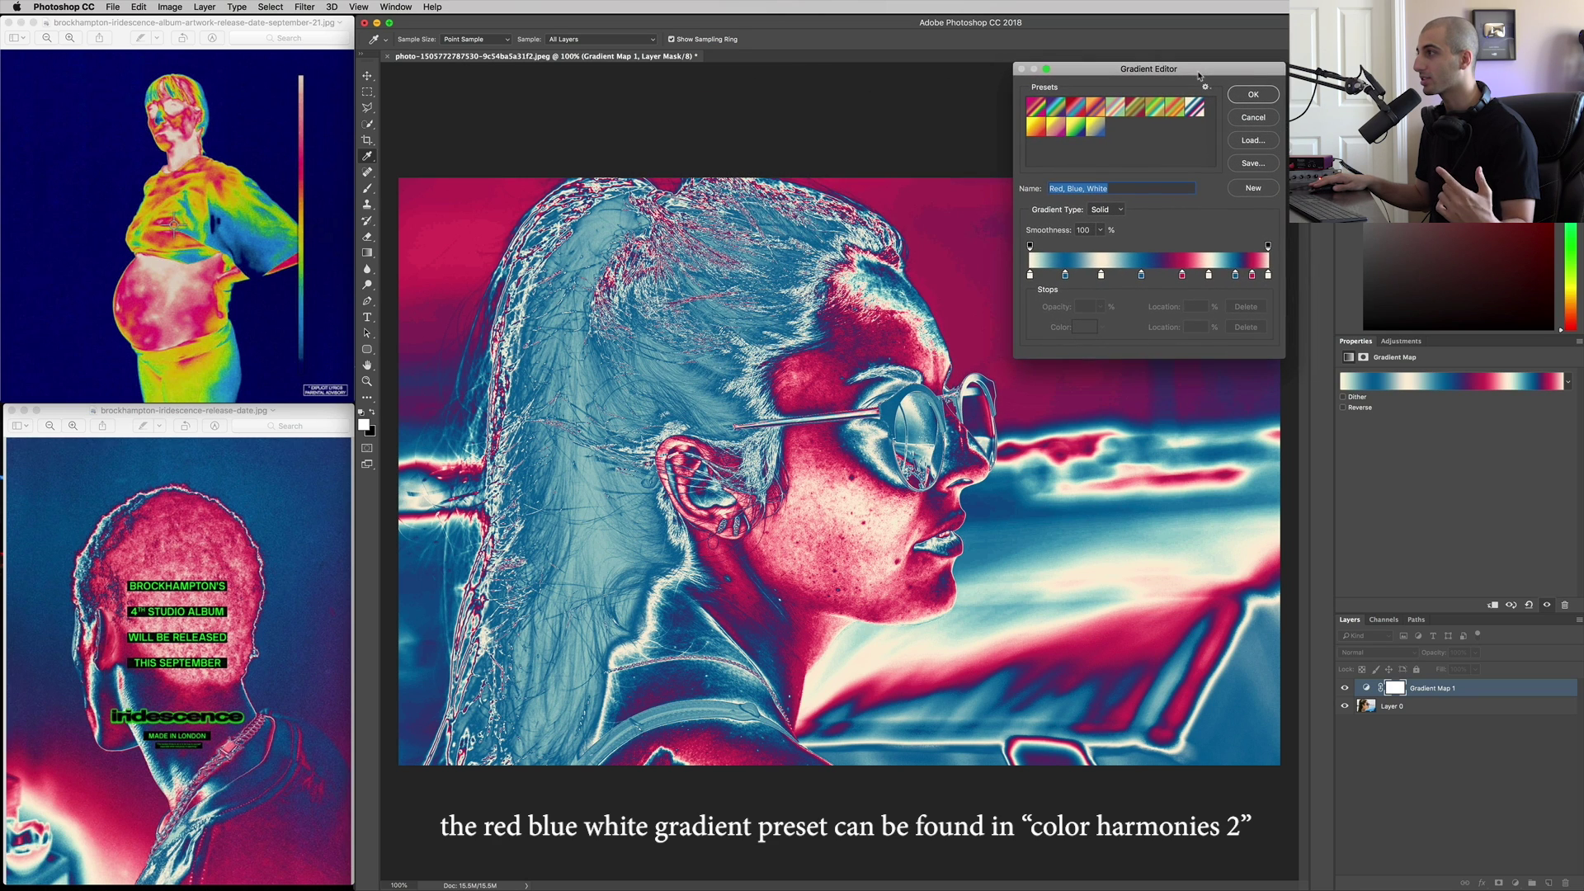
{"action": "mouse_move", "coordinate": [1102, 276]}
{"action": "left_mouse_down"}
{"action": "mouse_move", "coordinate": [1065, 276]}
{"action": "mouse_move", "coordinate": [1102, 275]}
{"action": "left_mouse_up"}
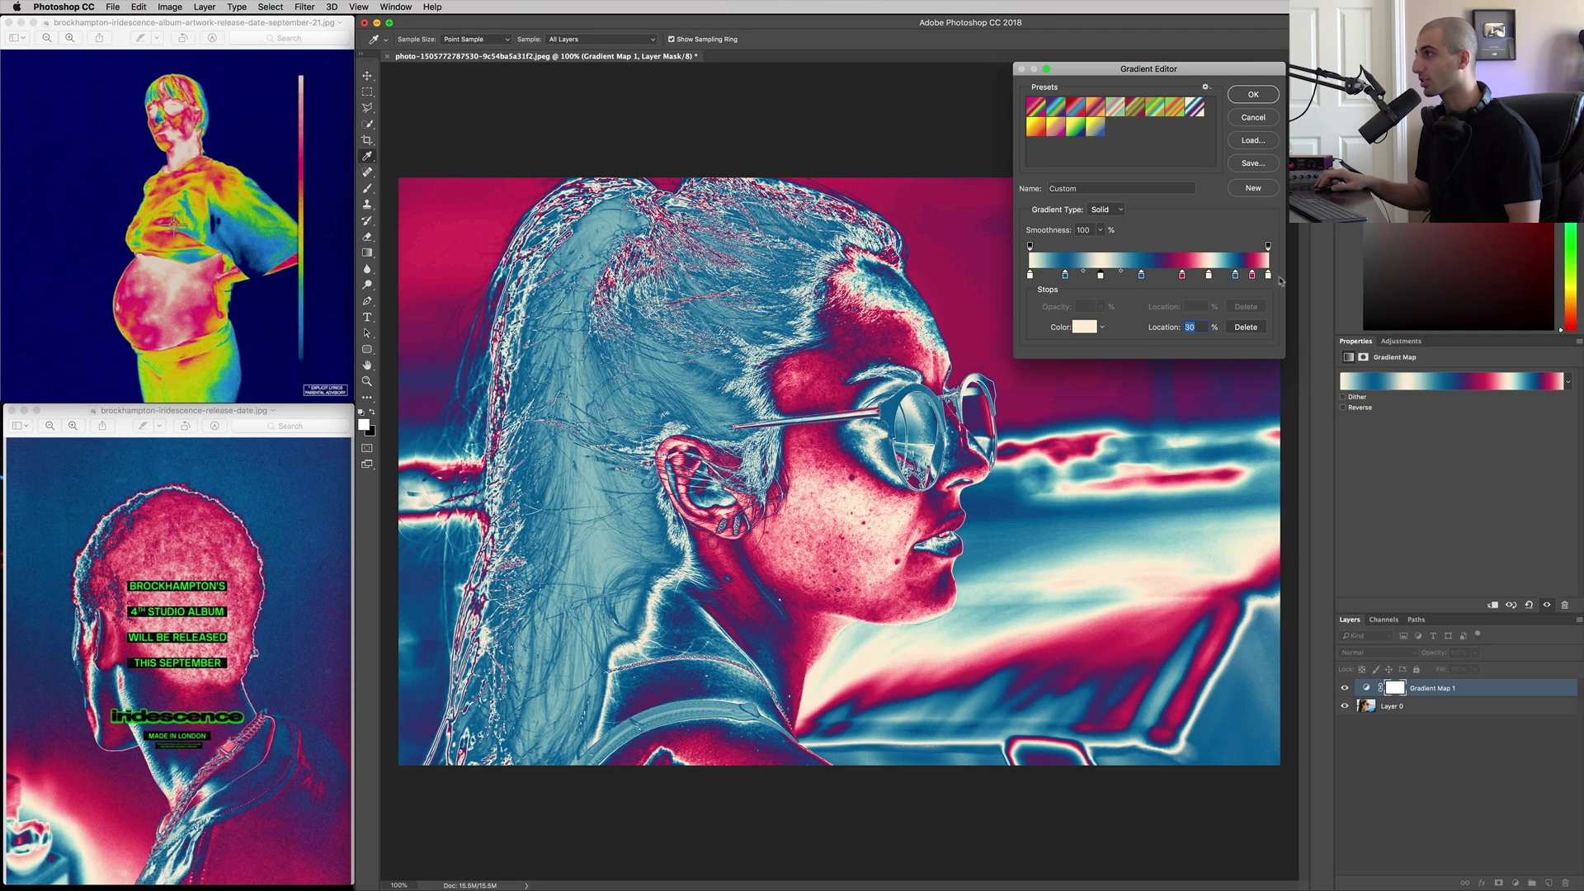
{"action": "left_click_drag", "start_coordinate": [1149, 69], "coordinate": [1089, 50]}
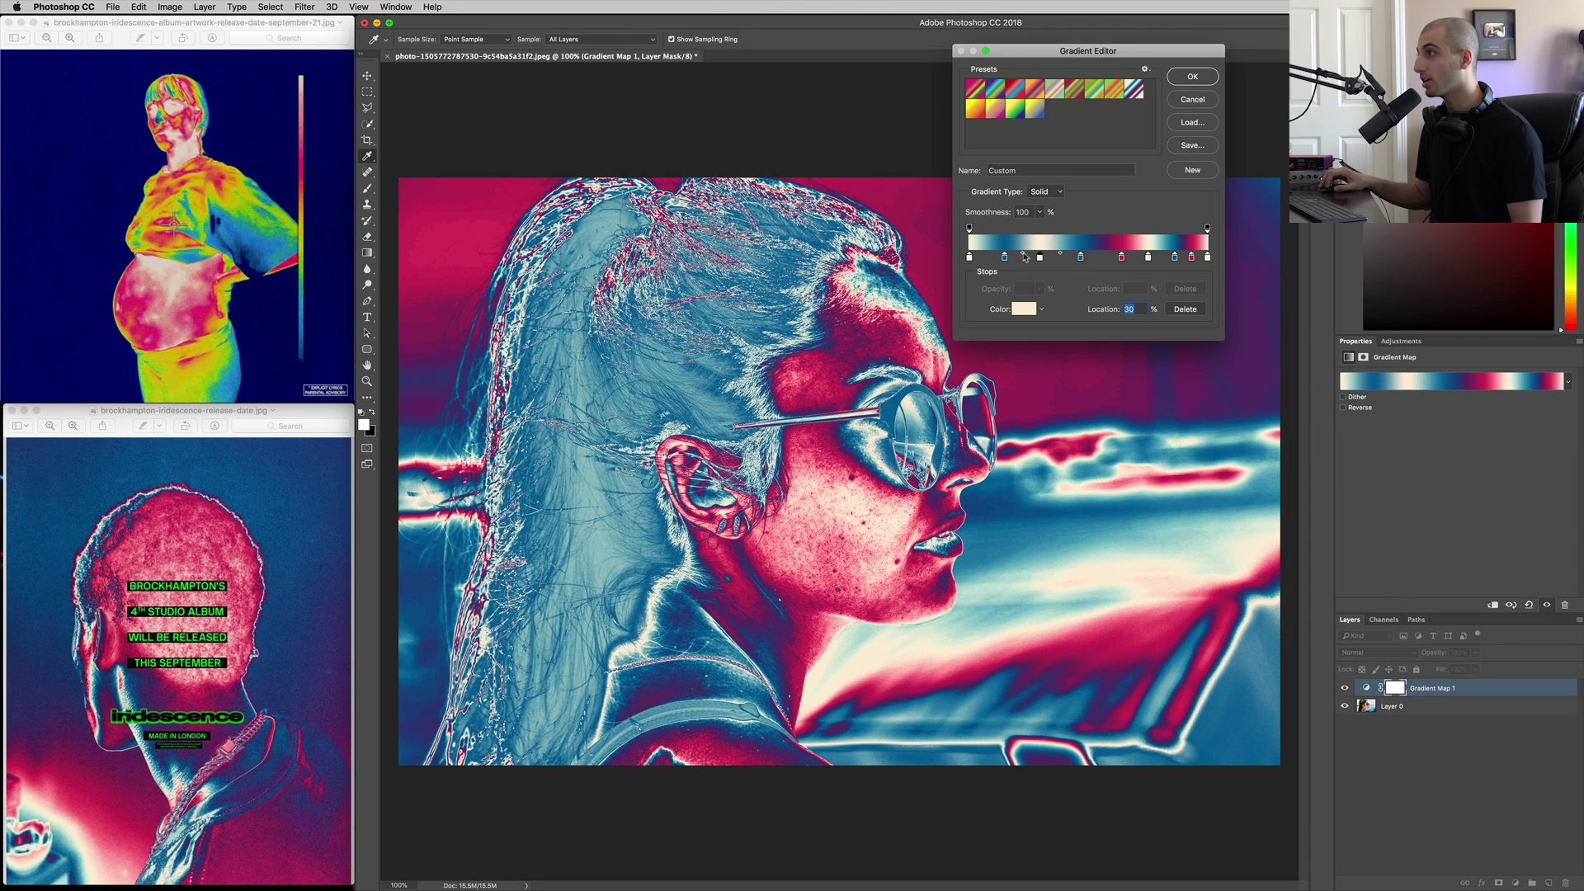
{"action": "left_click_drag", "start_coordinate": [1024, 258], "coordinate": [1136, 261]}
{"action": "left_click", "coordinate": [1078, 258]}
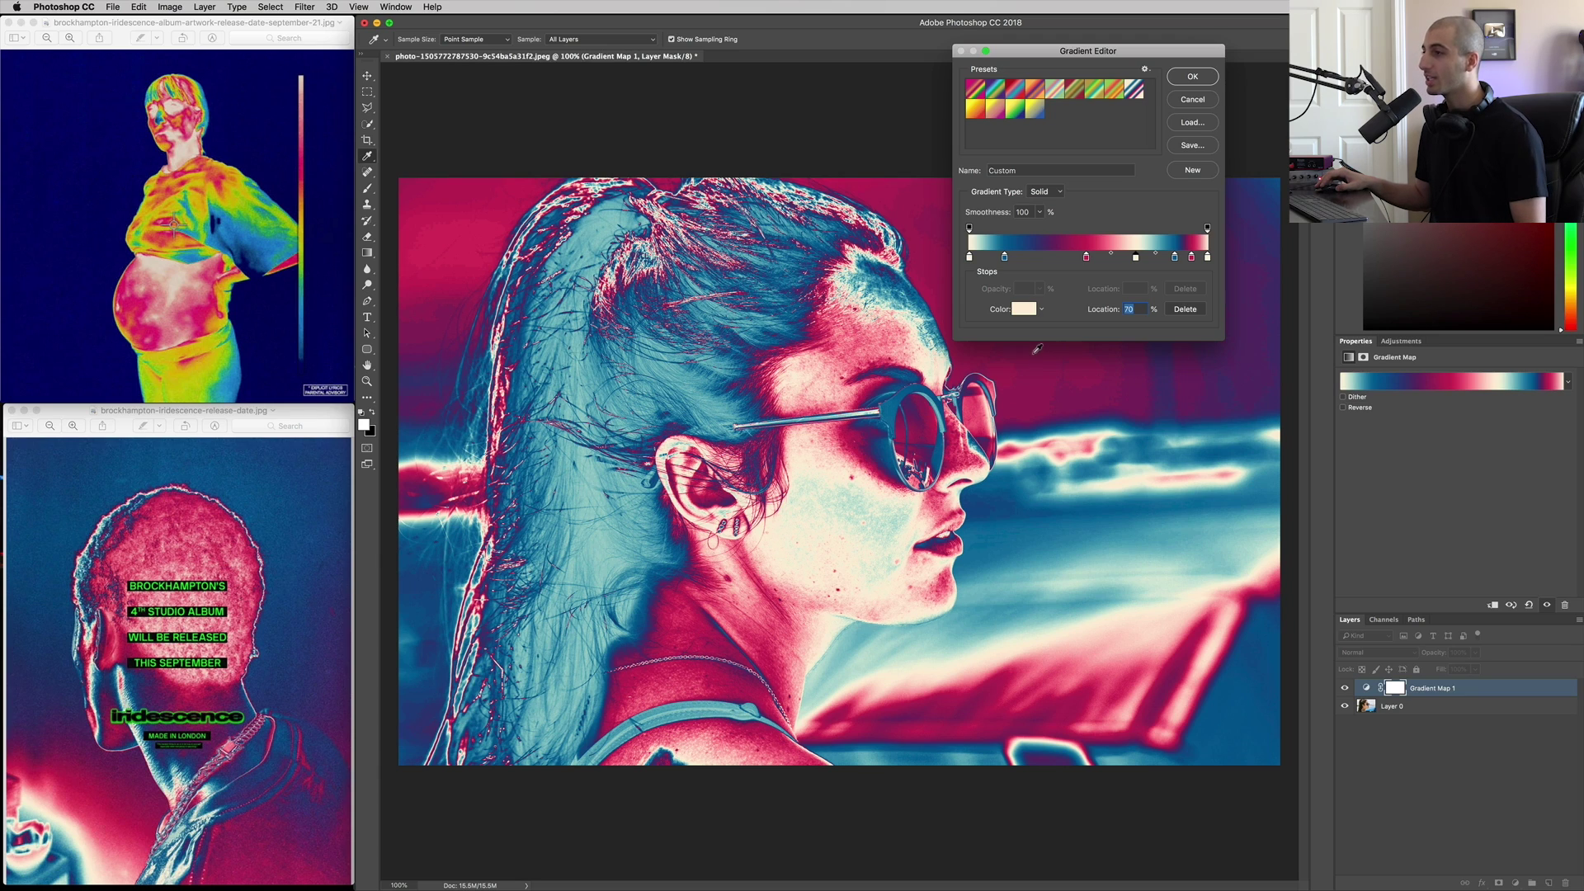
Replace the presets with the Spectrums set, apply the first Spectrum gradient, and shift its second stop left.
{"action": "left_click", "coordinate": [1146, 71]}
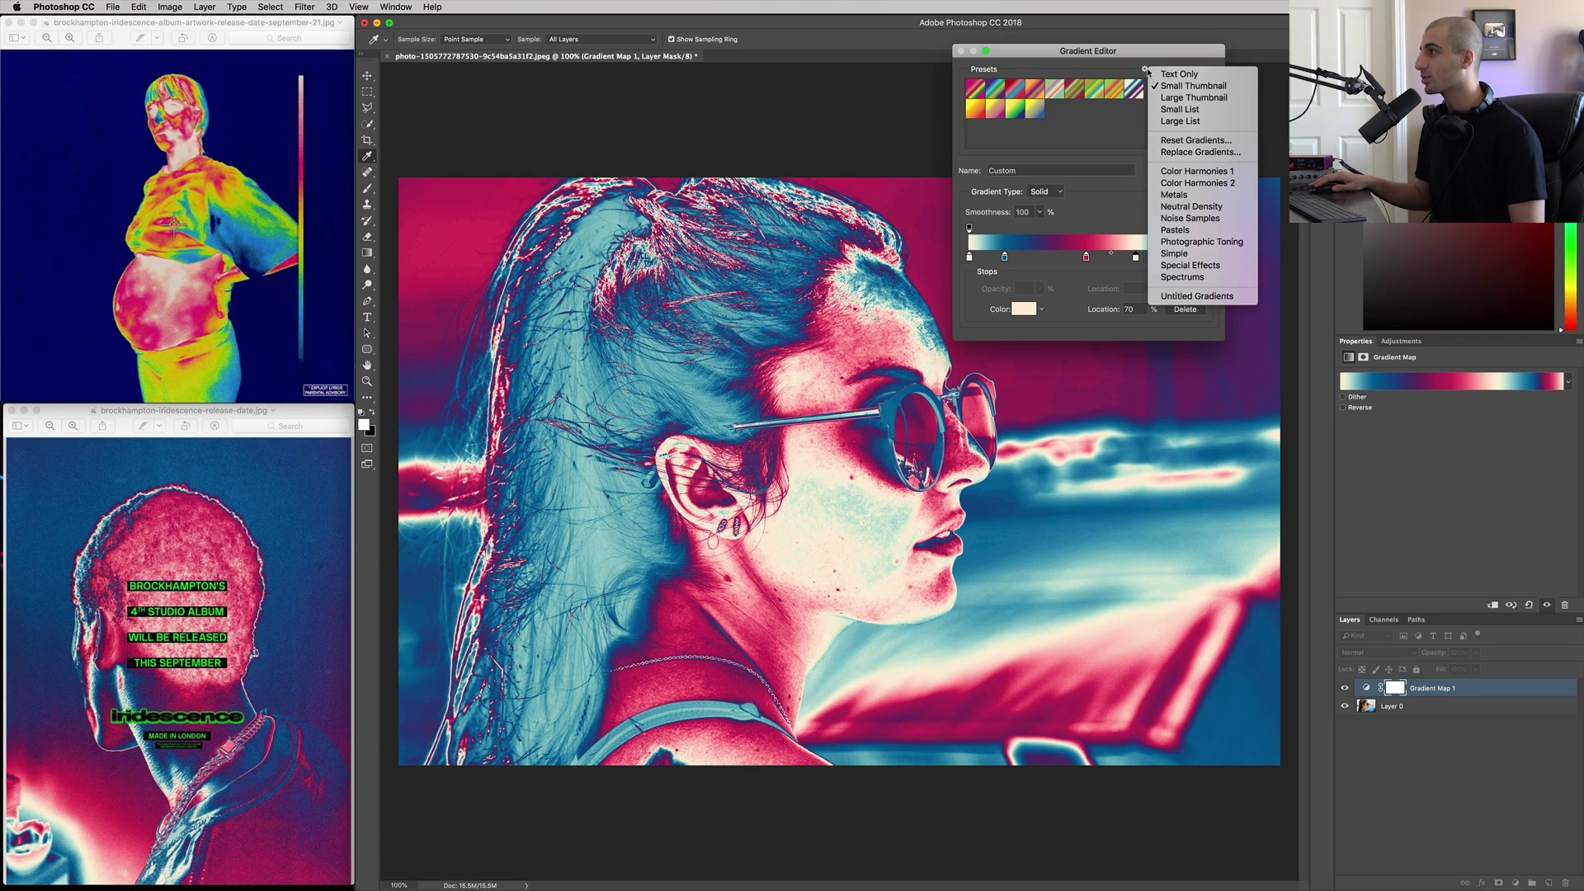
{"action": "left_click", "coordinate": [1203, 278]}
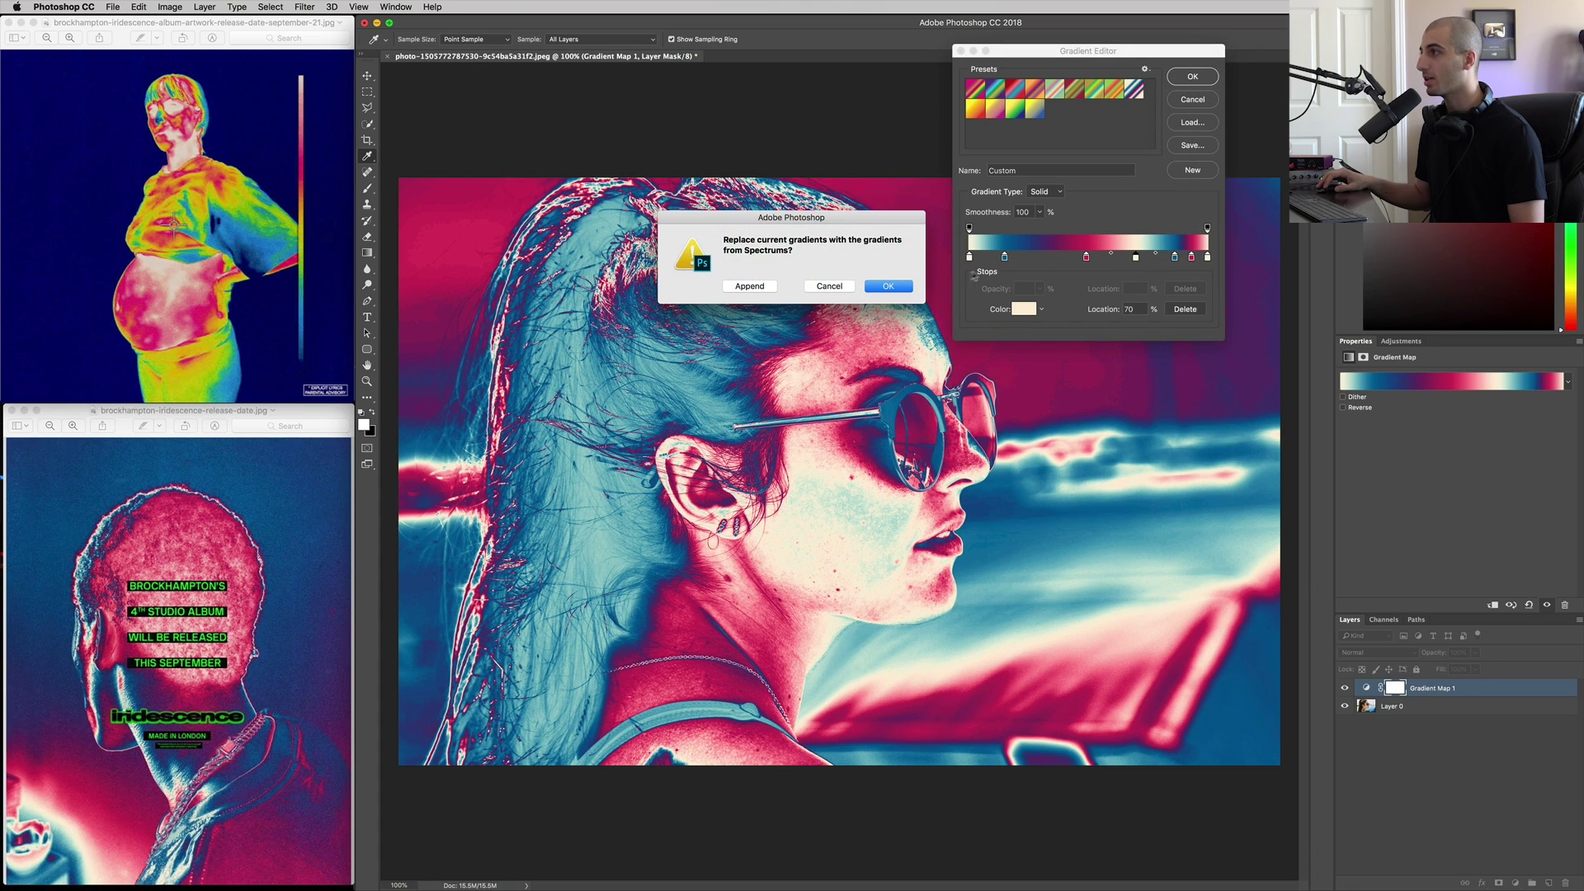
{"action": "left_click", "coordinate": [889, 286]}
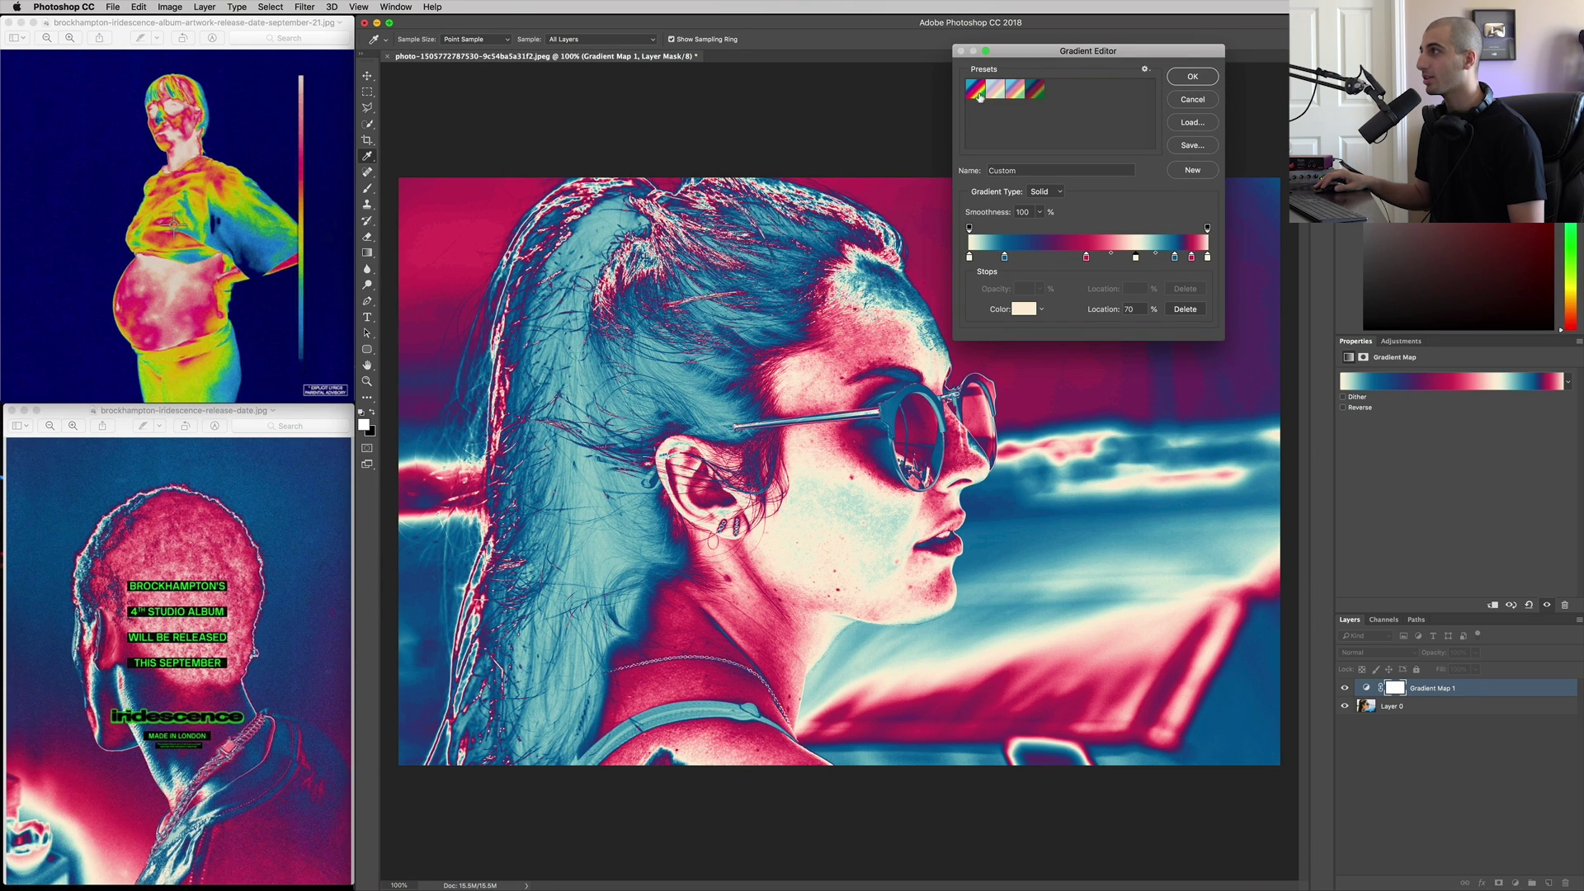
{"action": "left_click", "coordinate": [977, 91]}
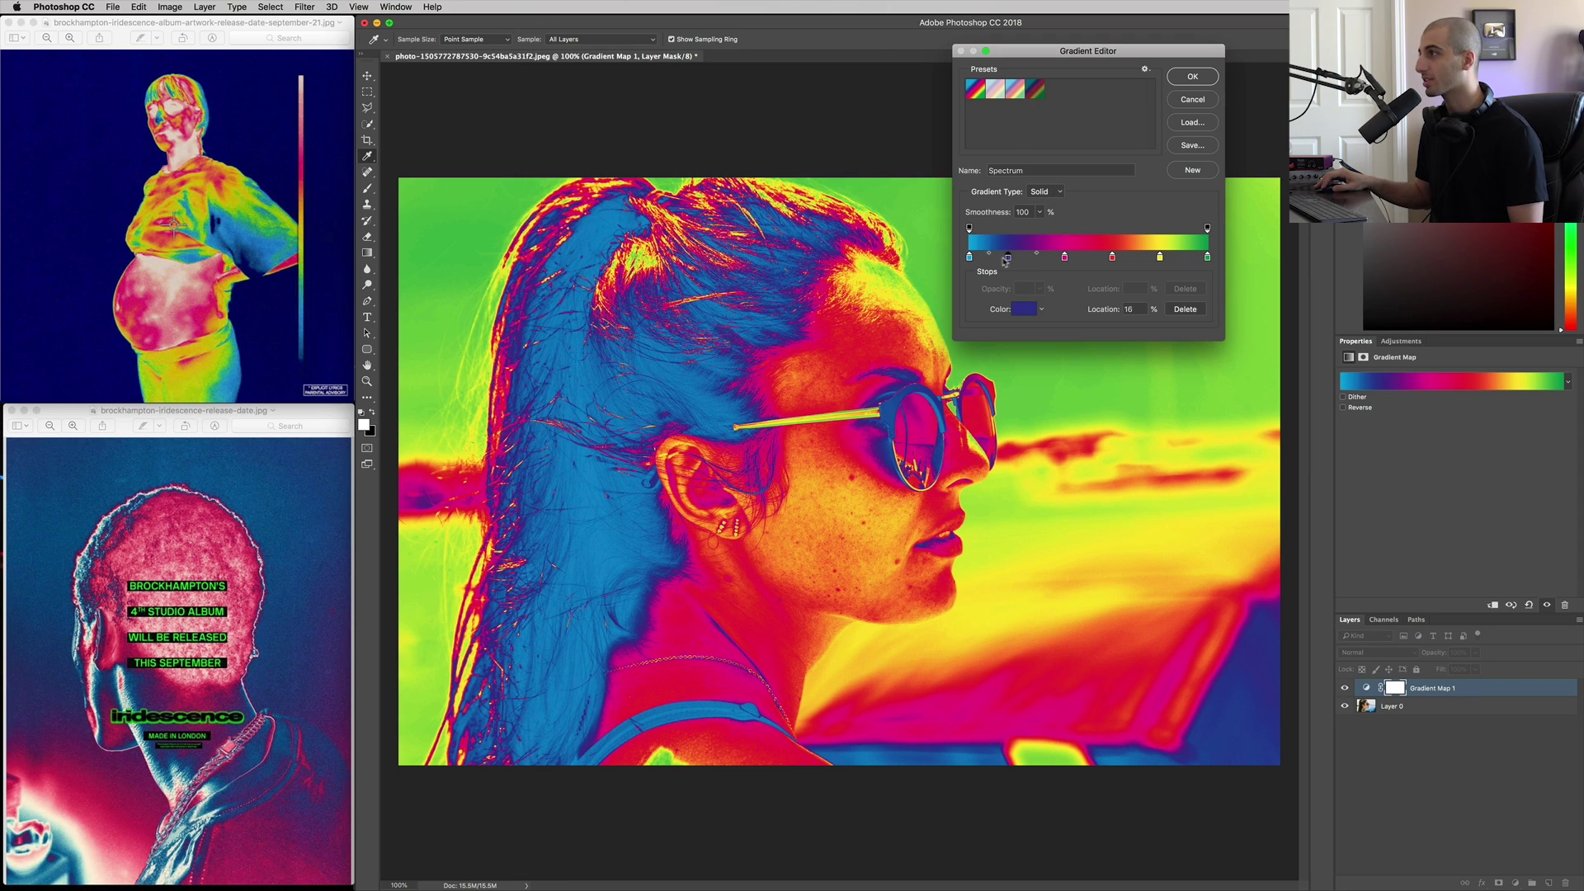
{"action": "left_click_drag", "start_coordinate": [1018, 258], "coordinate": [970, 257]}
Move the cyan stop to 22% and pull the green end stop in to 36%.
{"action": "left_click", "coordinate": [971, 257]}
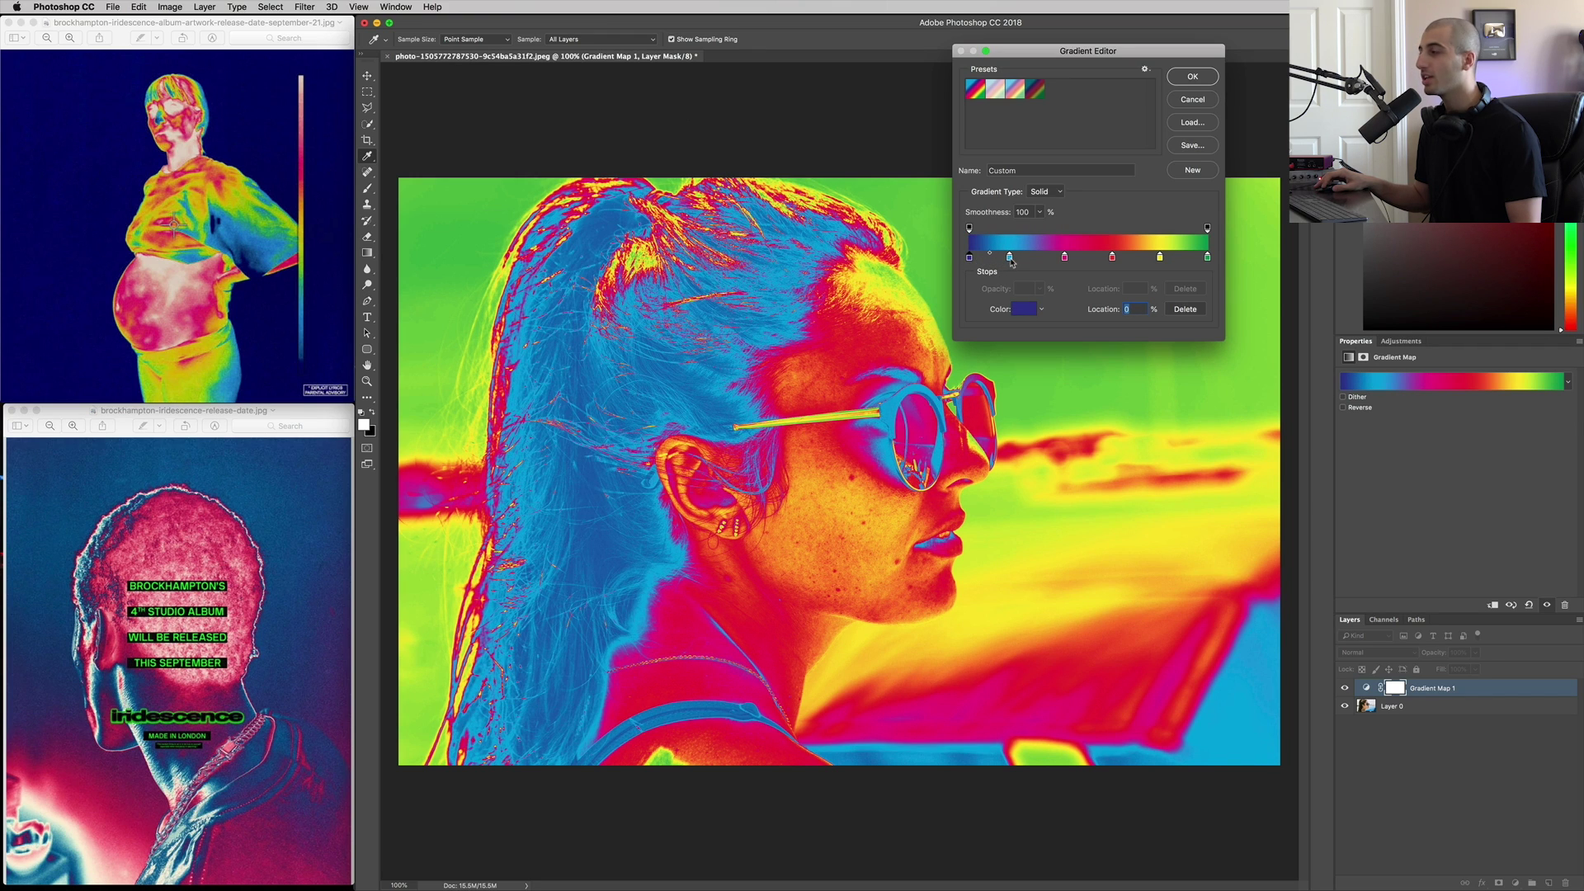
{"action": "left_click_drag", "start_coordinate": [1011, 258], "coordinate": [1023, 258]}
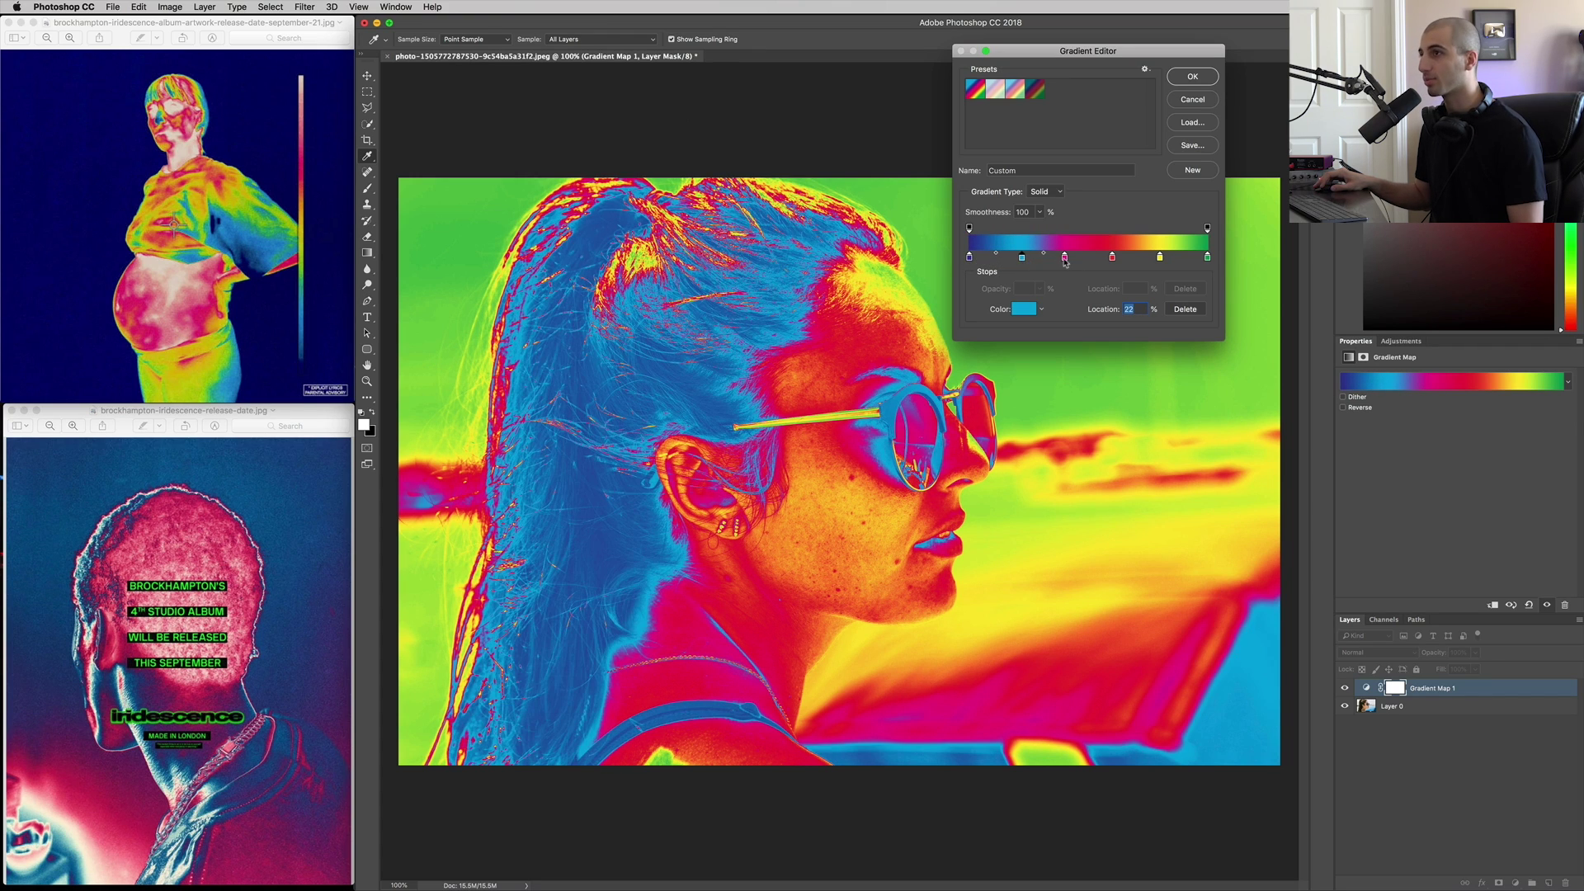
{"action": "left_click_drag", "start_coordinate": [1210, 259], "coordinate": [1151, 259]}
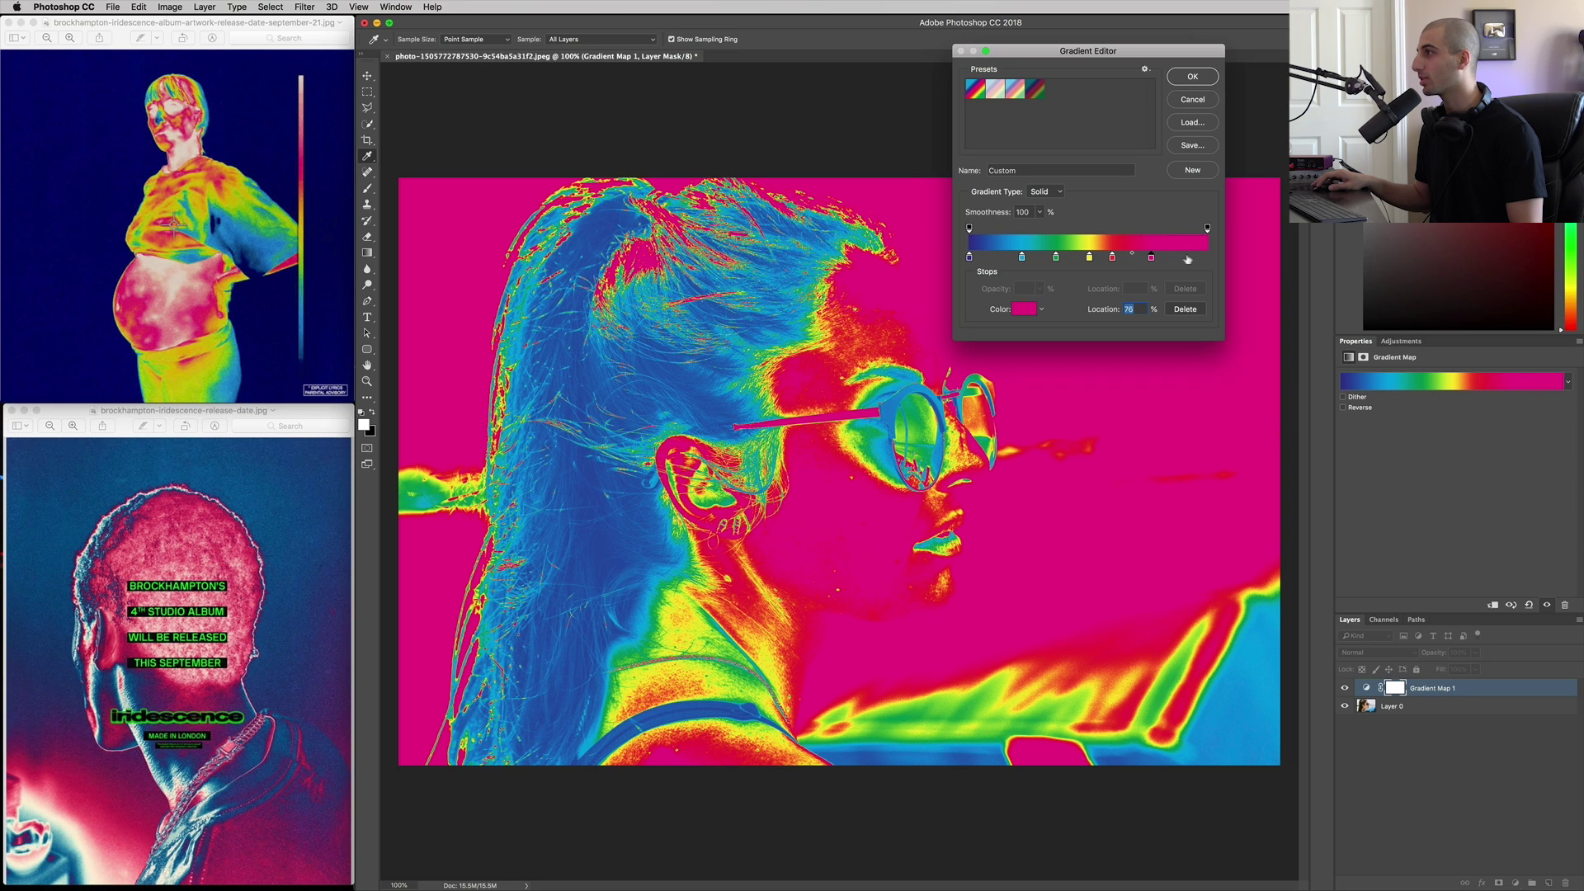
Make the end stop white at the gradient's end, pink stop at 70, blue and green stops shifted left.
{"action": "double_click", "coordinate": [1196, 258]}
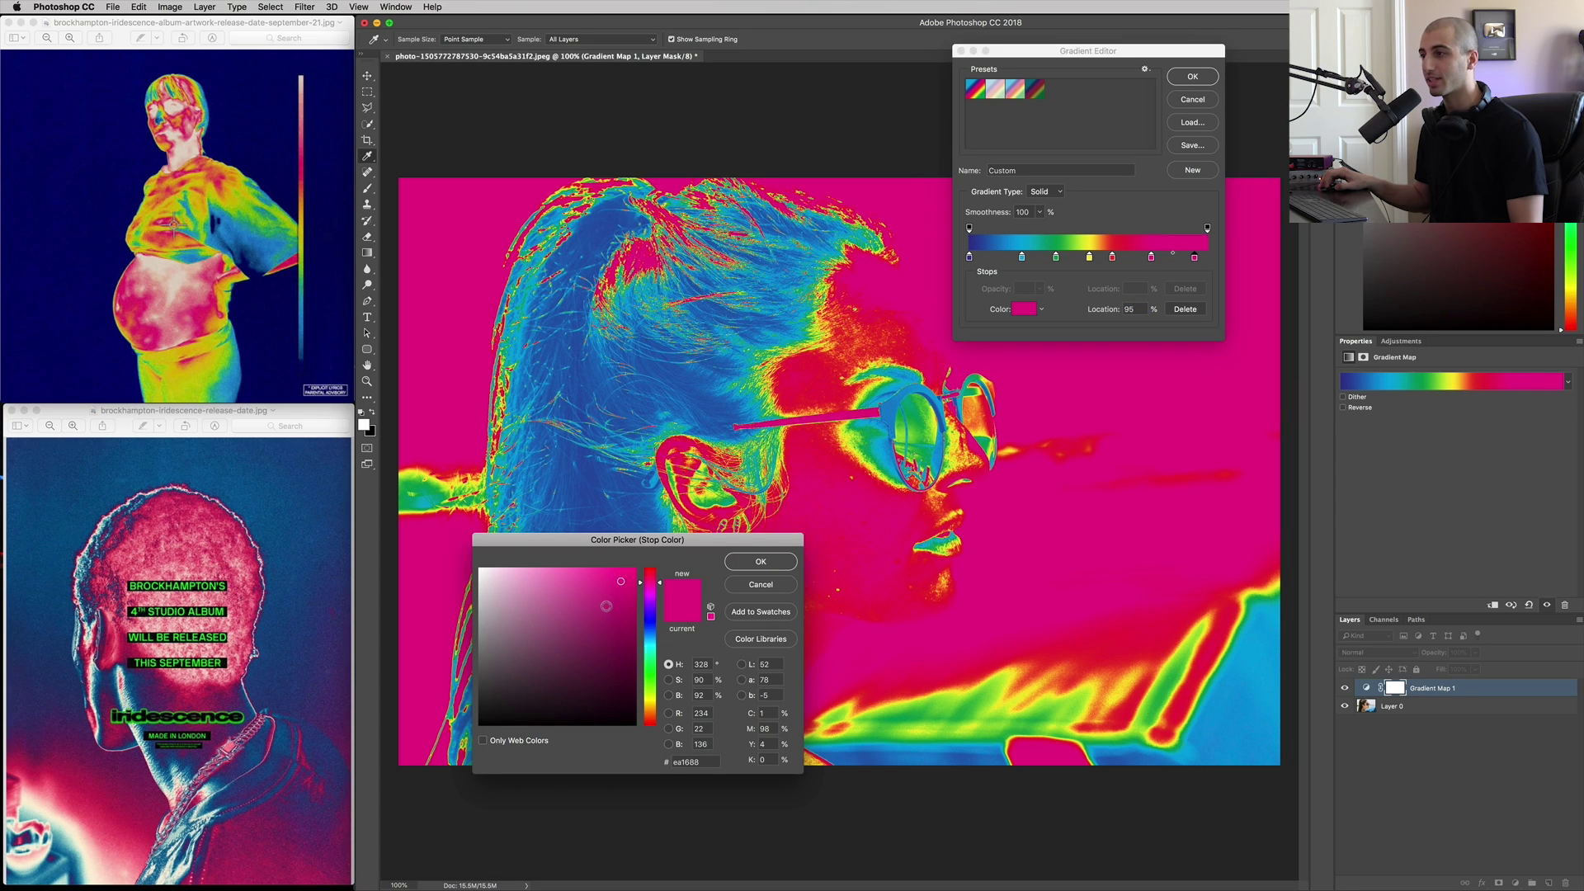
{"action": "left_click_drag", "start_coordinate": [604, 603], "coordinate": [479, 569]}
{"action": "left_click", "coordinate": [760, 562]}
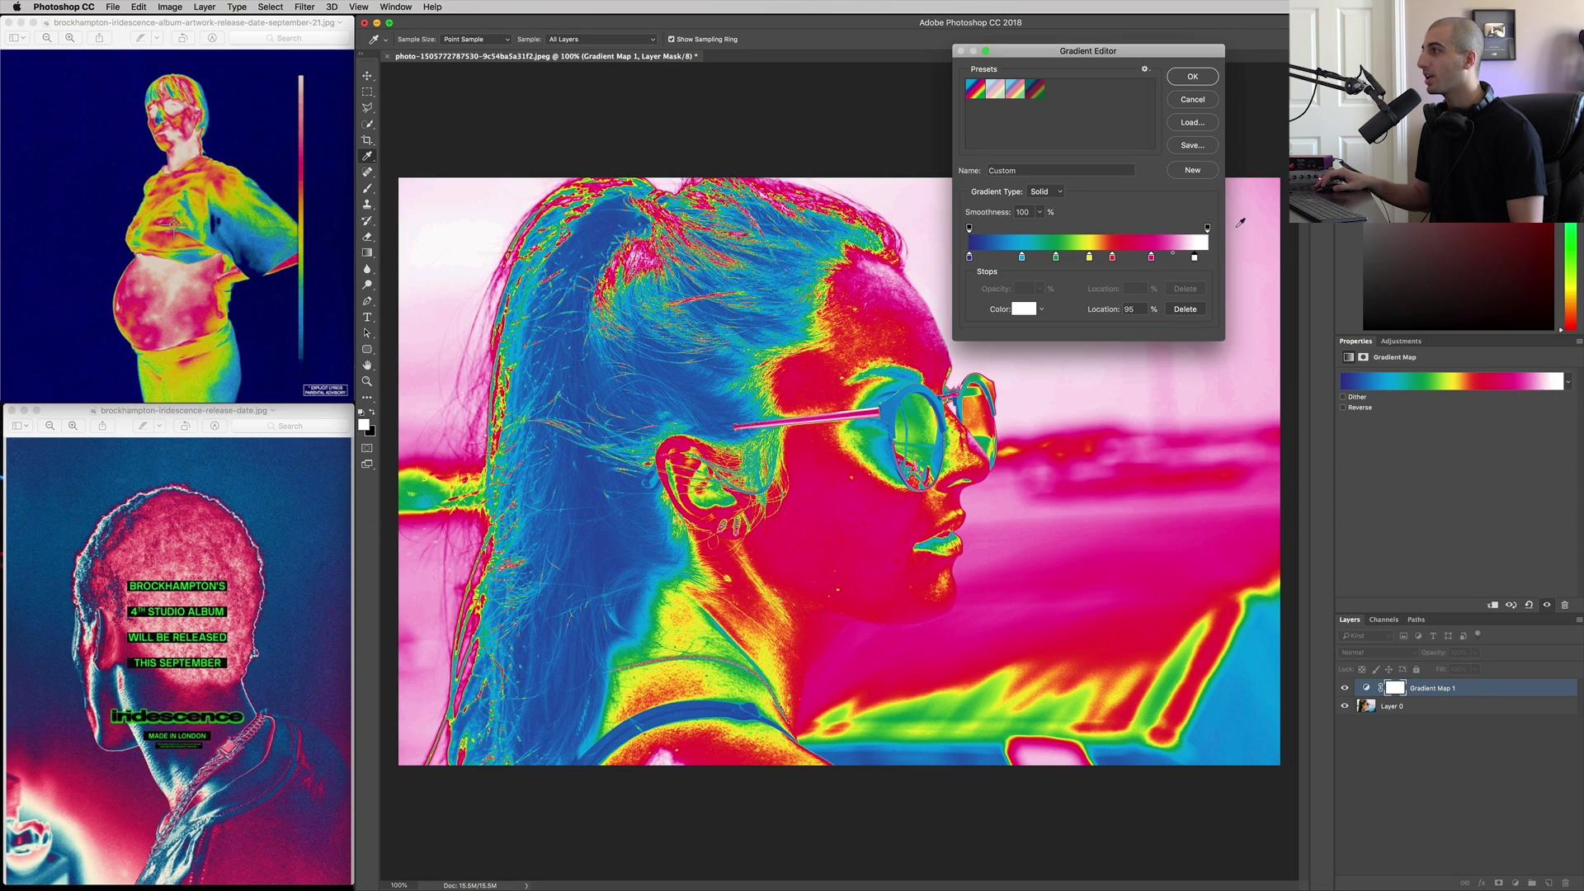
{"action": "left_click_drag", "start_coordinate": [1196, 263], "coordinate": [1120, 258]}
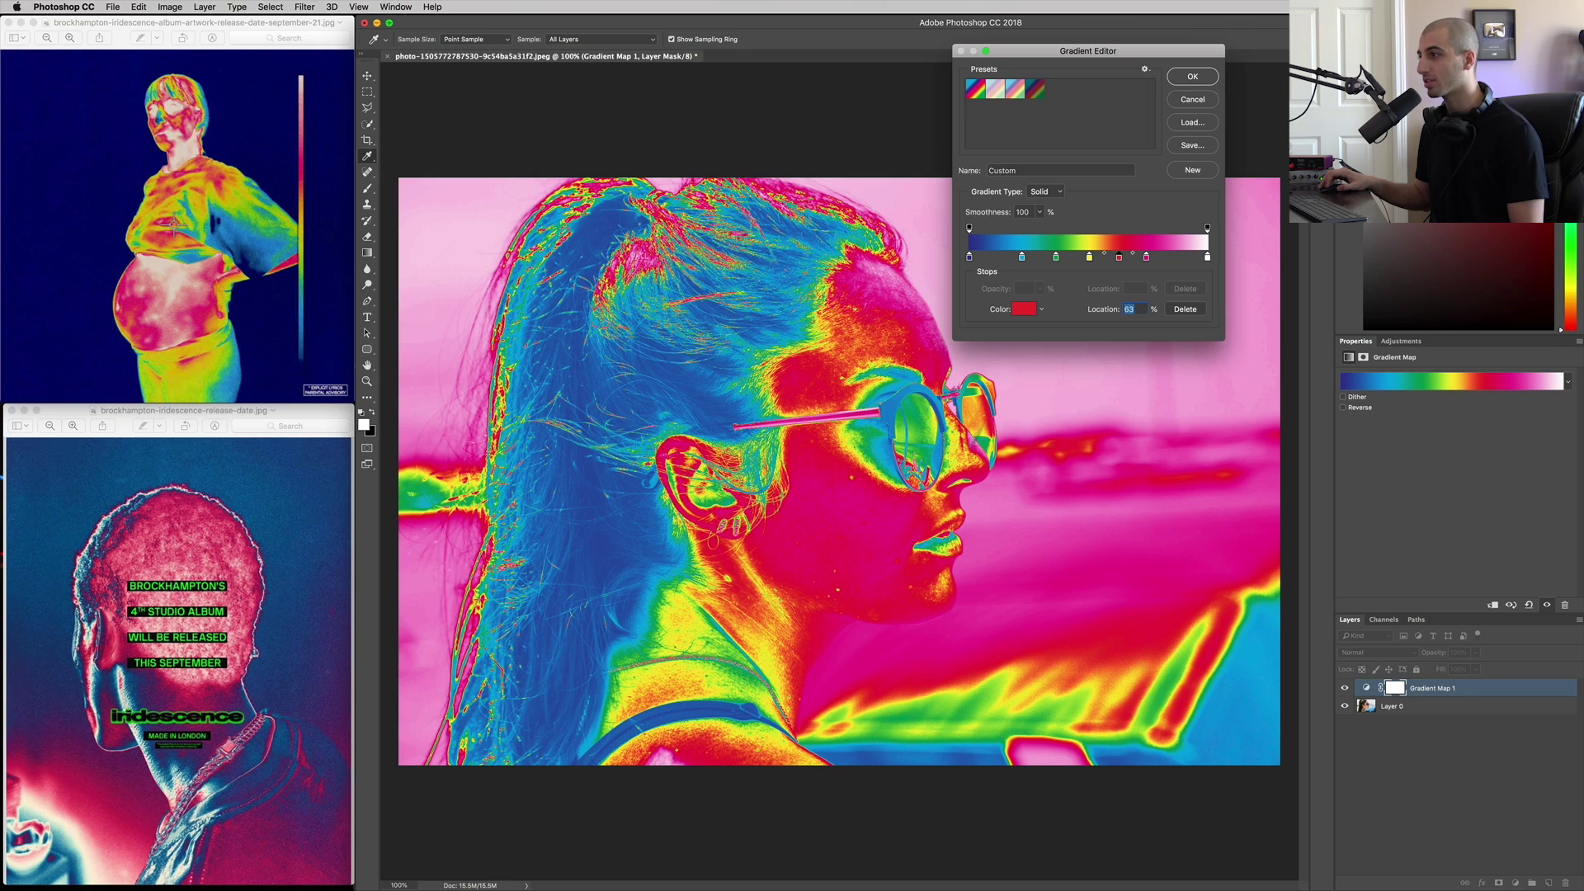
{"action": "left_click_drag", "start_coordinate": [1147, 259], "coordinate": [1193, 259]}
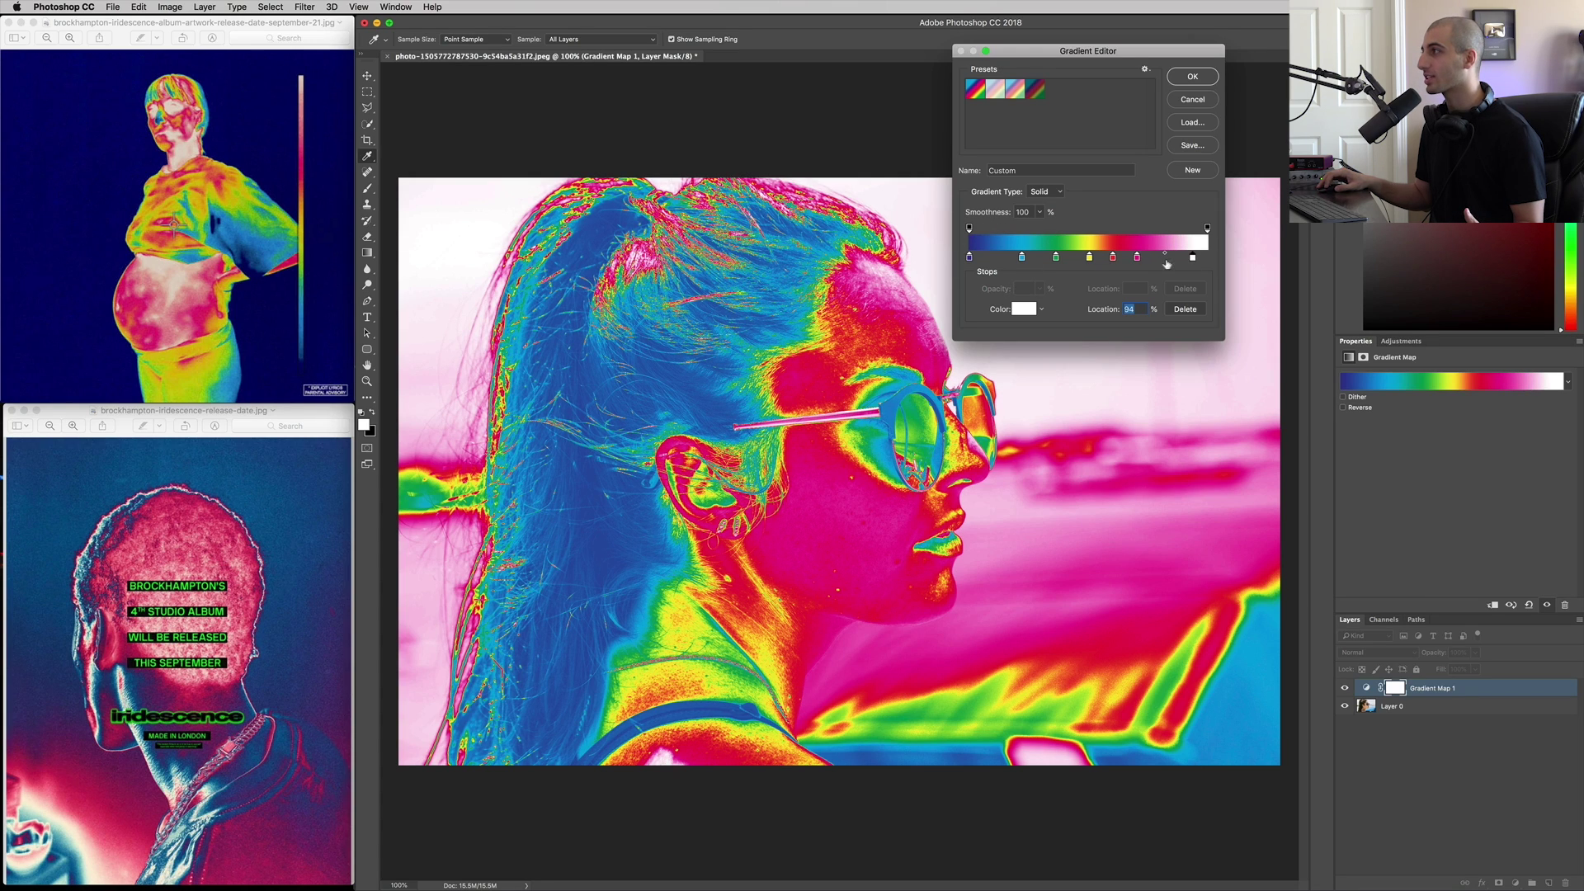
{"action": "left_click_drag", "start_coordinate": [1025, 260], "coordinate": [1052, 258]}
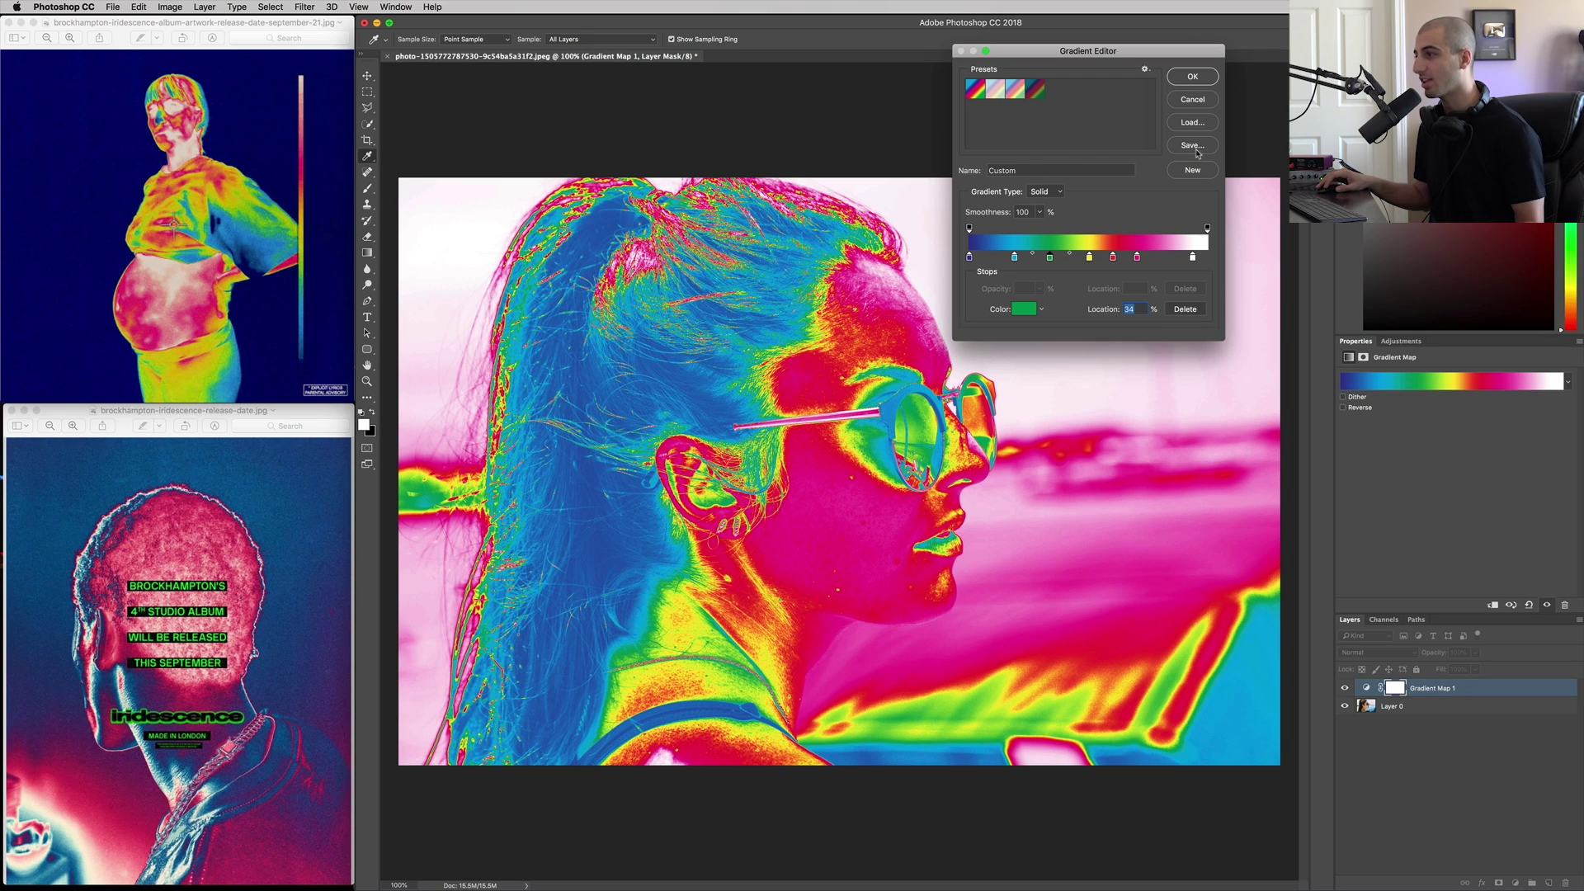
Name the gradient 'Iridescence', apply it, and toggle Gradient Map 1 visibility to compare.
{"action": "left_click", "coordinate": [1038, 169]}
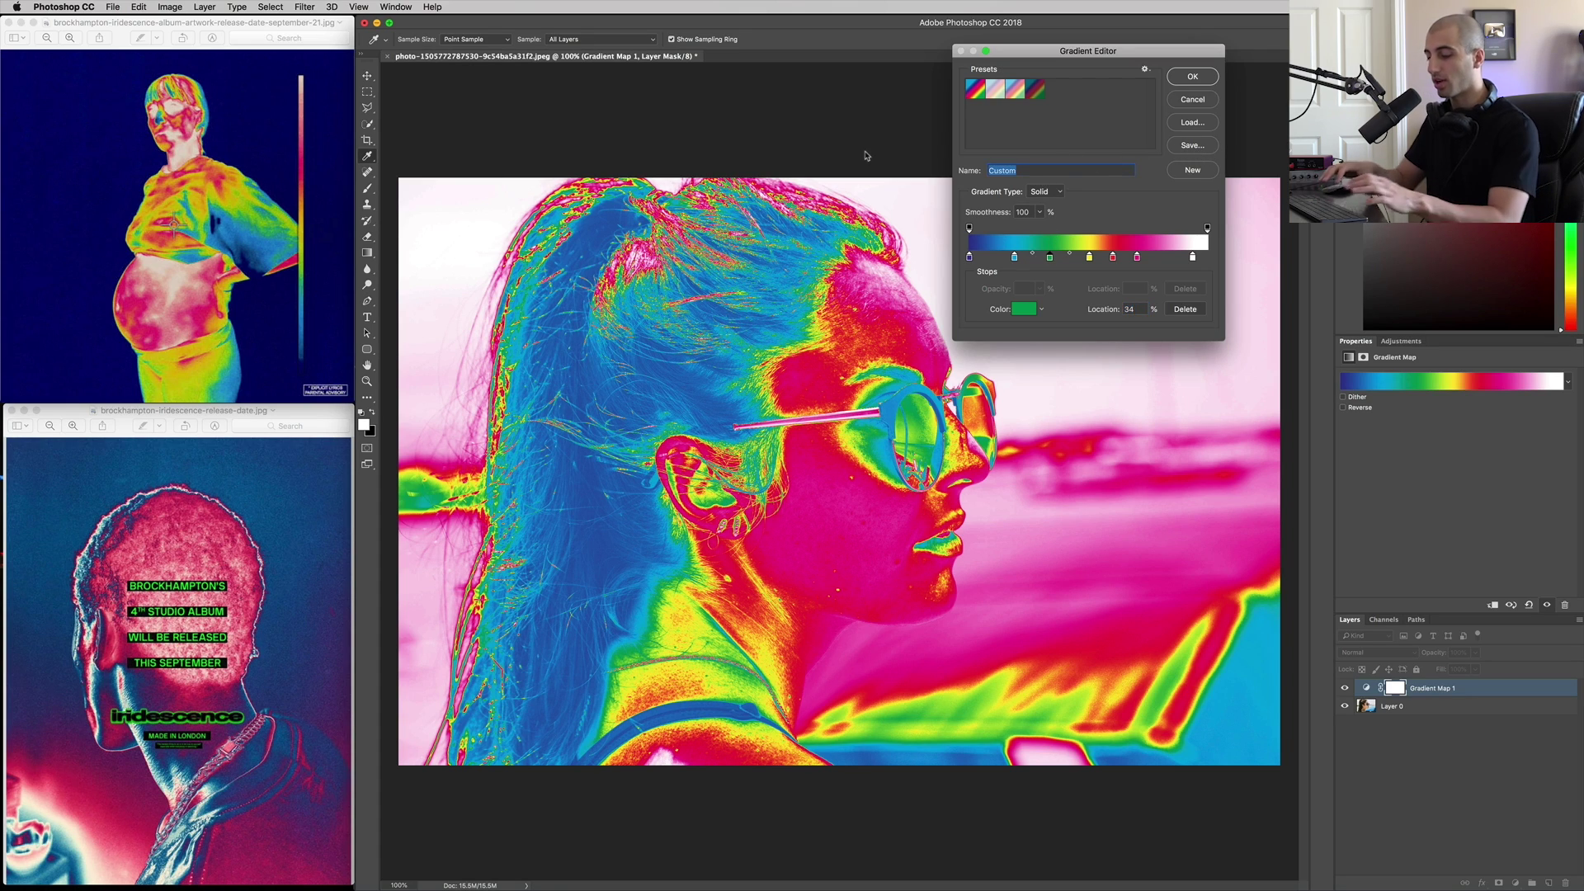
{"action": "type", "text": "Iride"}
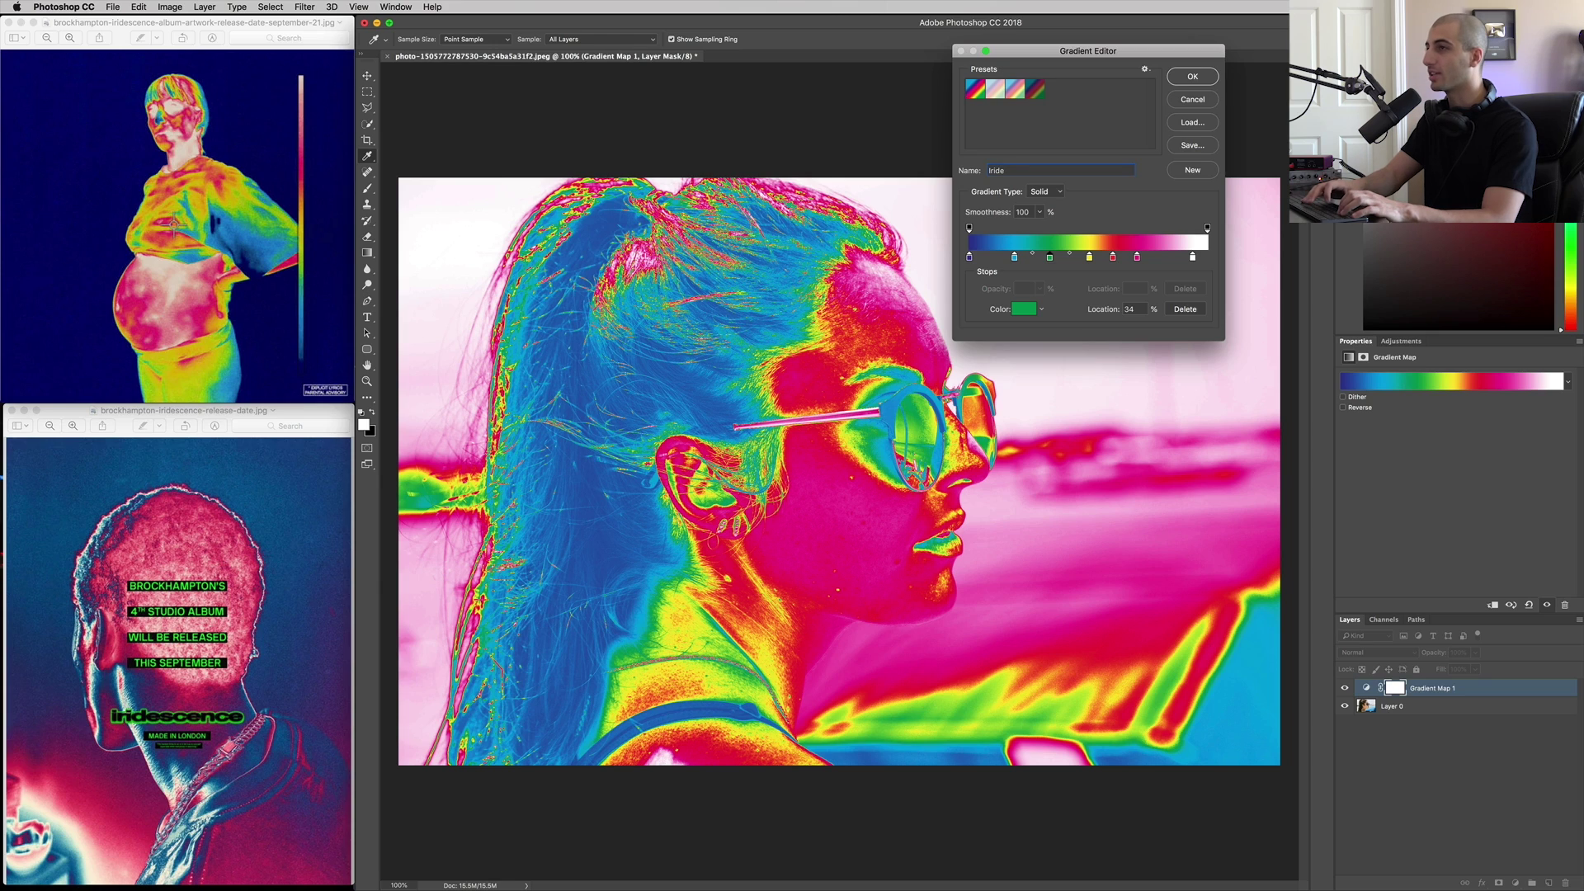
{"action": "type", "text": "scence"}
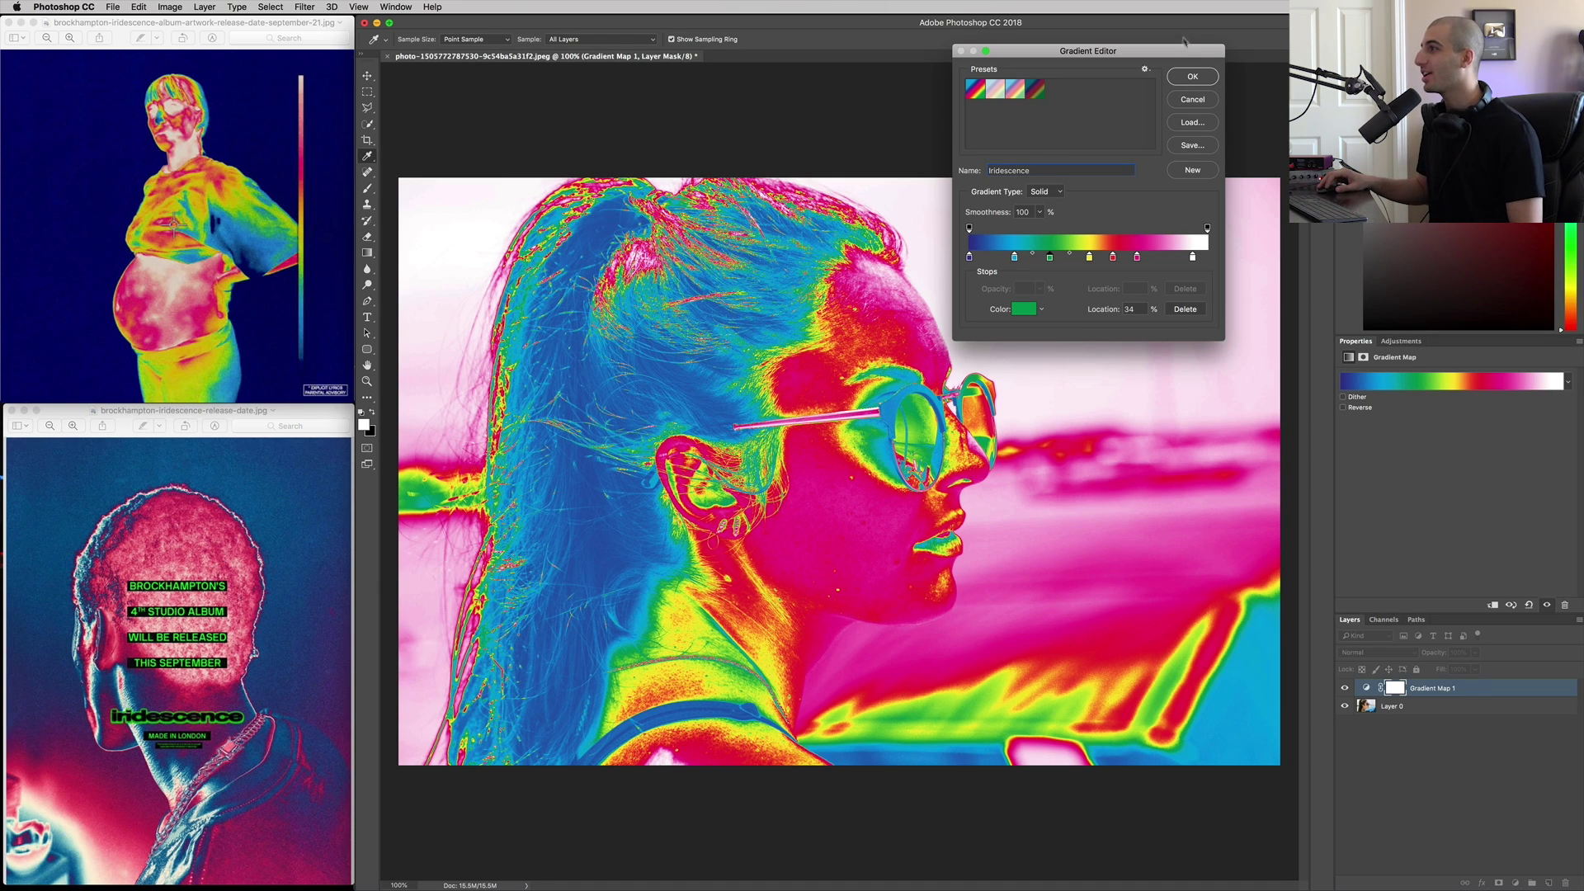
{"action": "left_click", "coordinate": [1193, 77]}
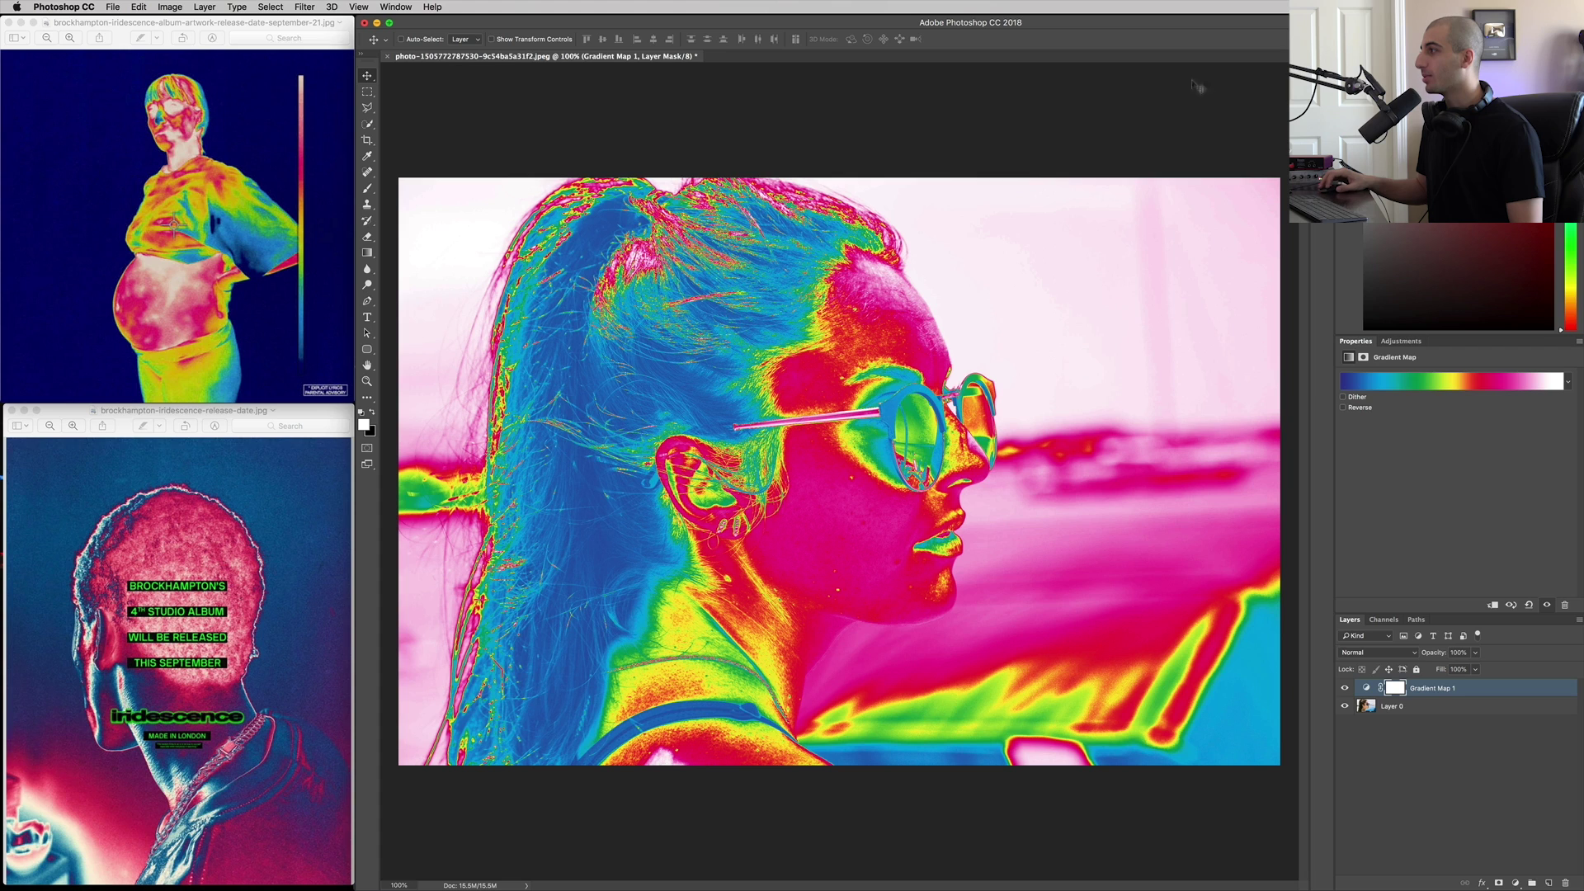
{"action": "left_click", "coordinate": [1344, 690]}
{"action": "left_click", "coordinate": [1345, 690]}
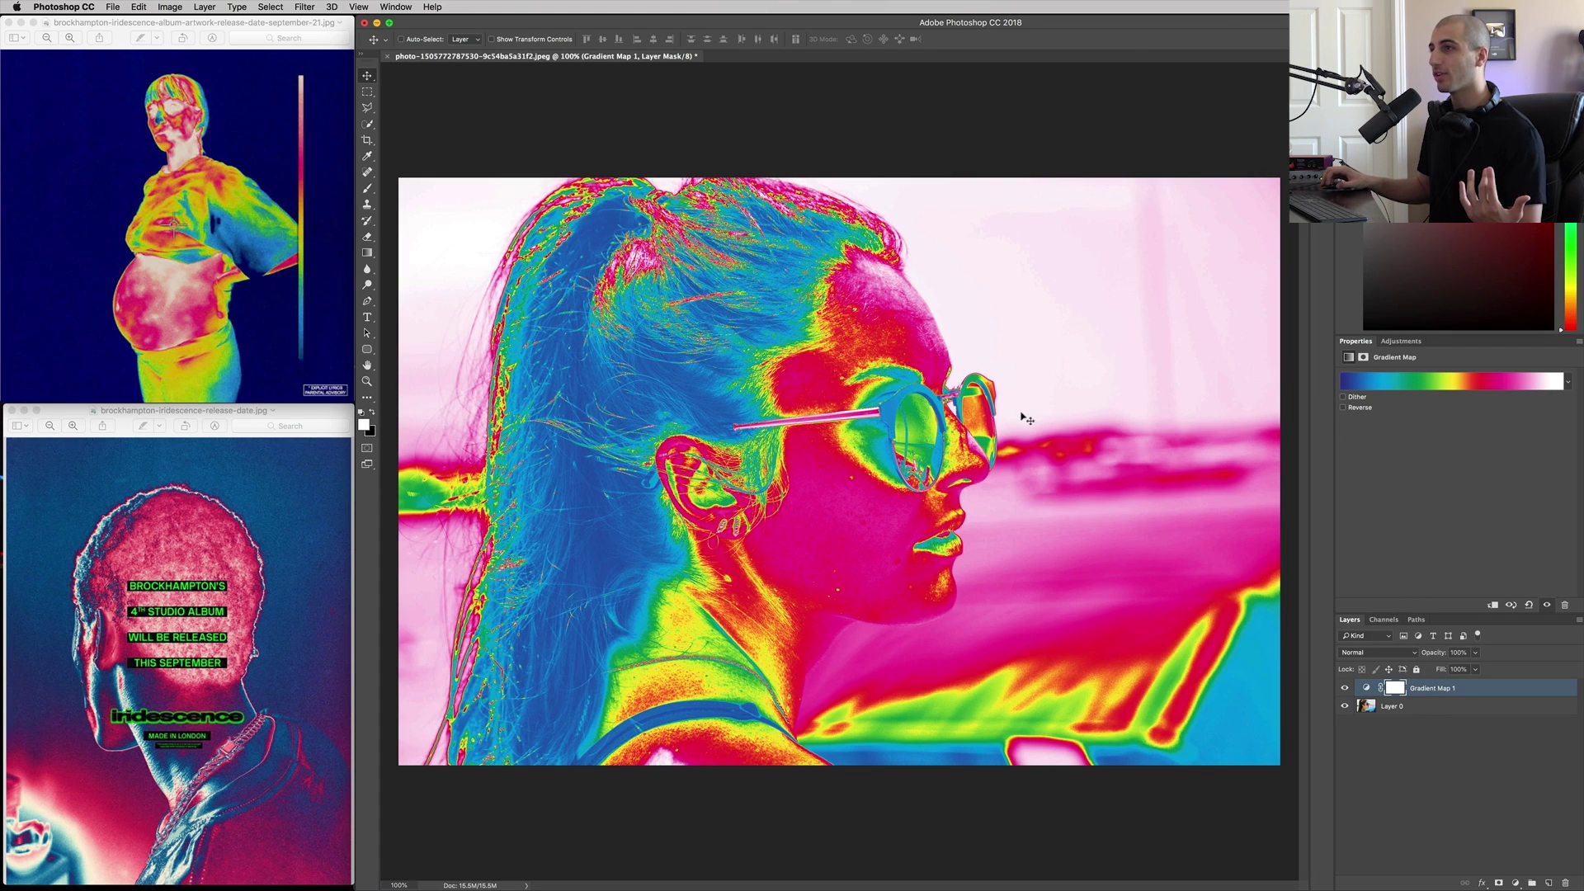
Turn on Reverse for the gradient map, comparing it with the unreversed look.
{"action": "left_click", "coordinate": [1344, 409]}
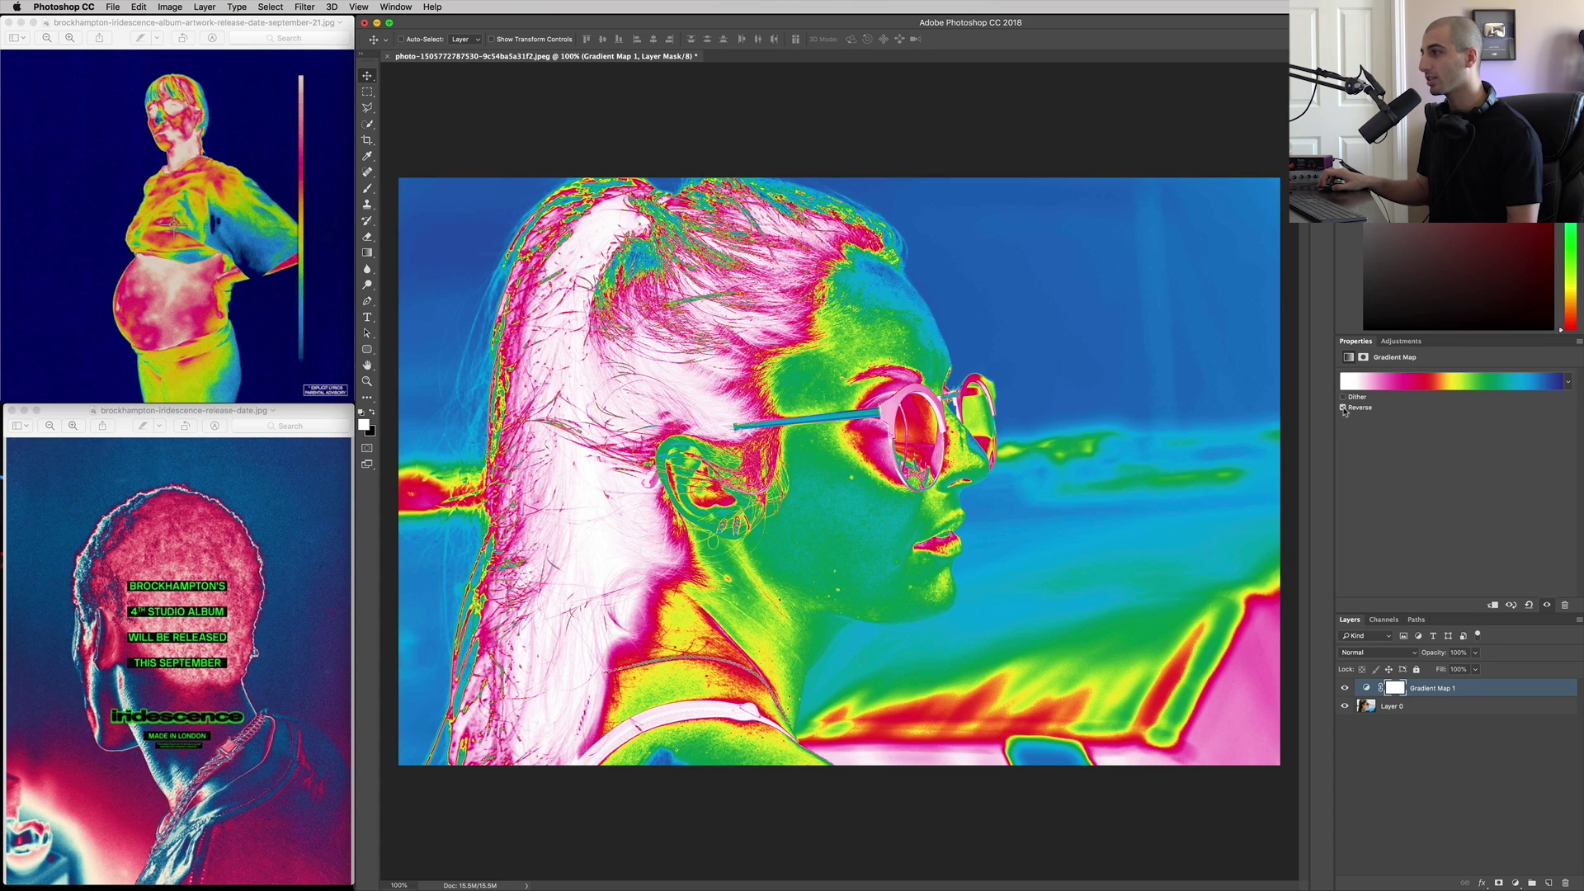
{"action": "left_click", "coordinate": [1344, 408]}
{"action": "left_click", "coordinate": [1344, 408]}
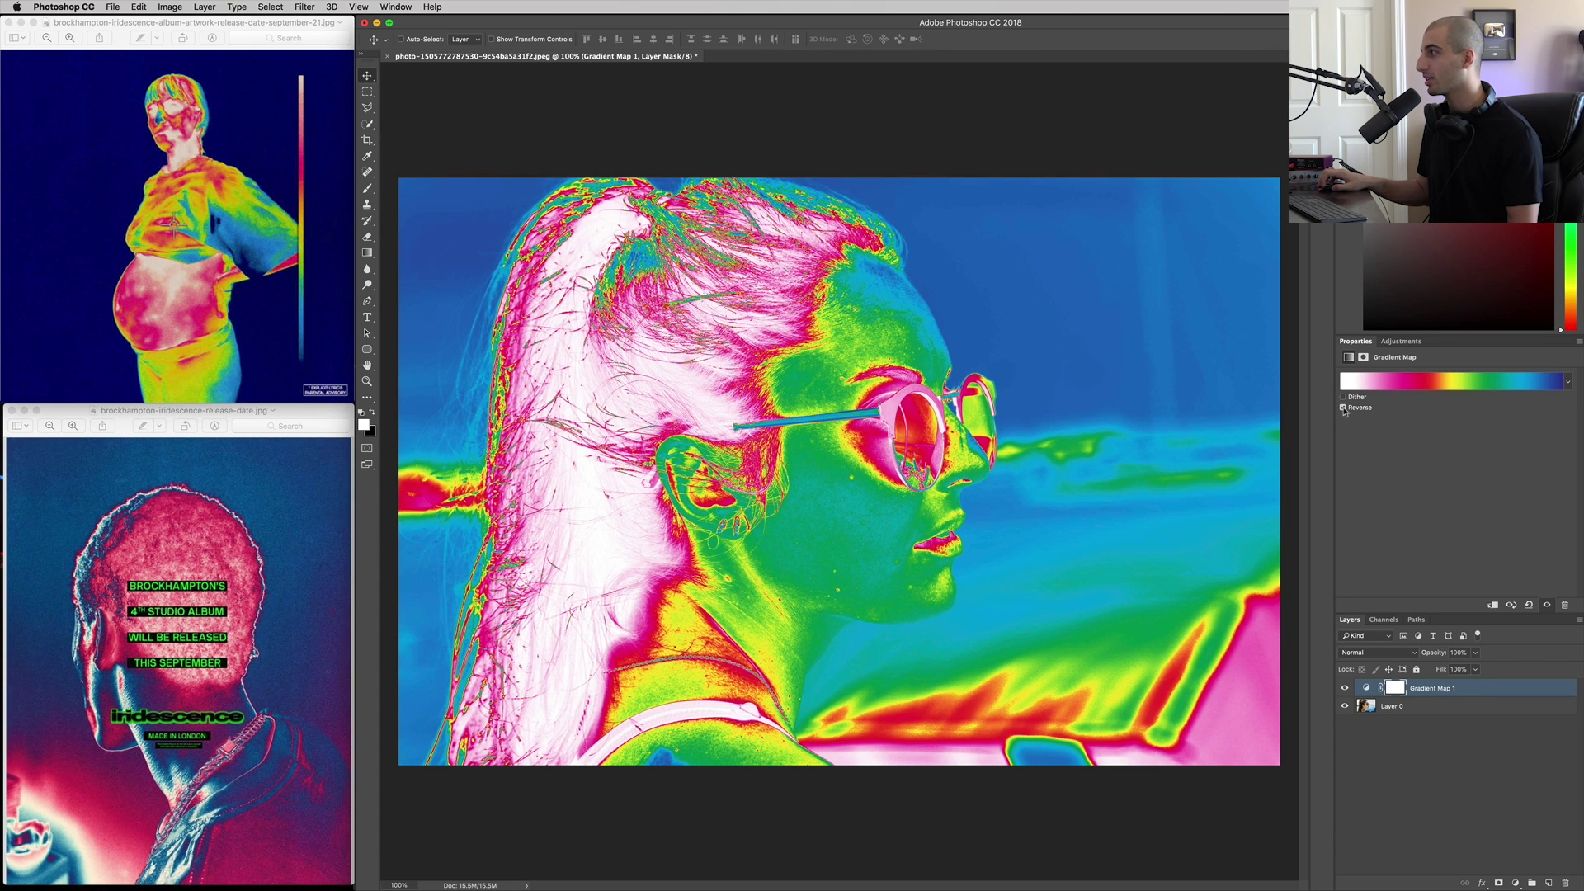
Move the gradient's first colour stop to 10% and confirm the edit.
{"action": "left_click", "coordinate": [1436, 386]}
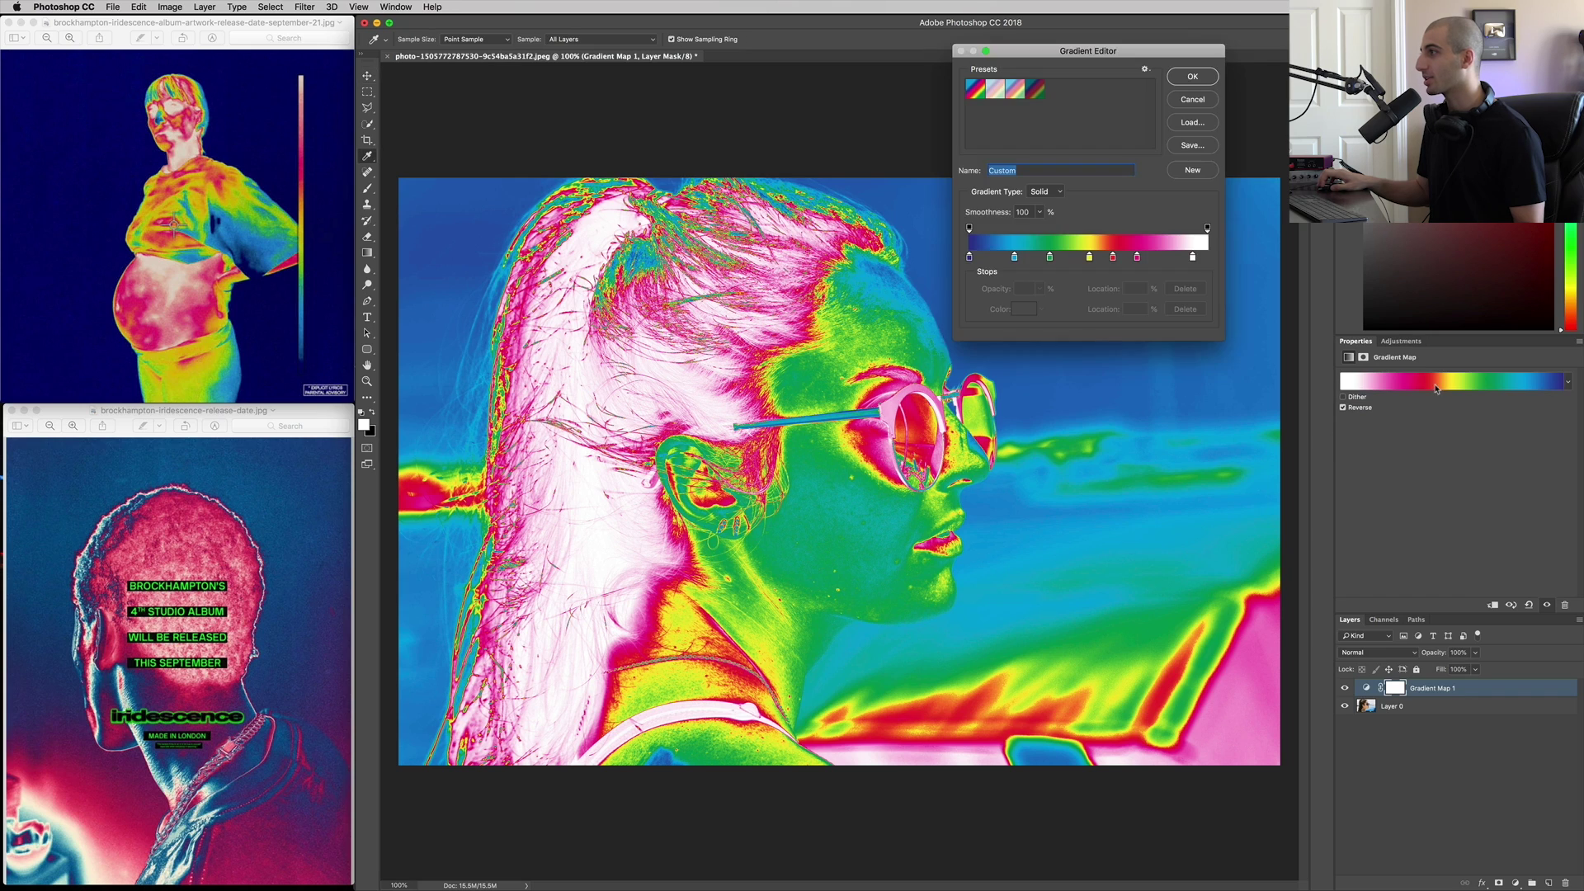
{"action": "left_click_drag", "start_coordinate": [971, 258], "coordinate": [995, 261]}
{"action": "left_click", "coordinate": [1194, 74]}
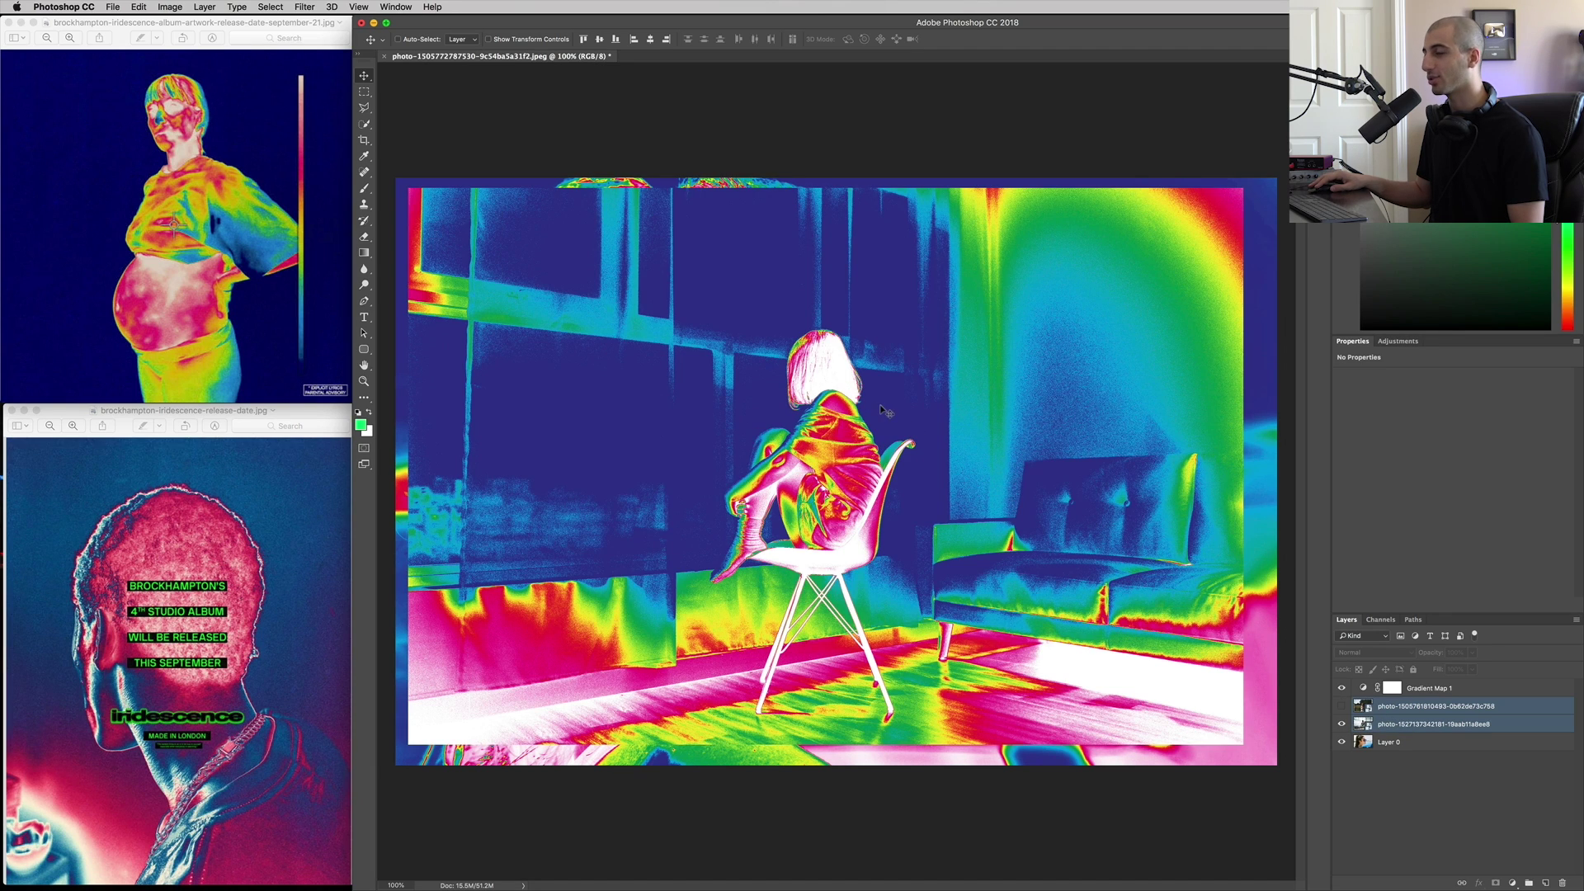
Compare the reversed map on the chair and field photos, then hide both to show the portrait.
{"action": "left_click", "coordinate": [1461, 690]}
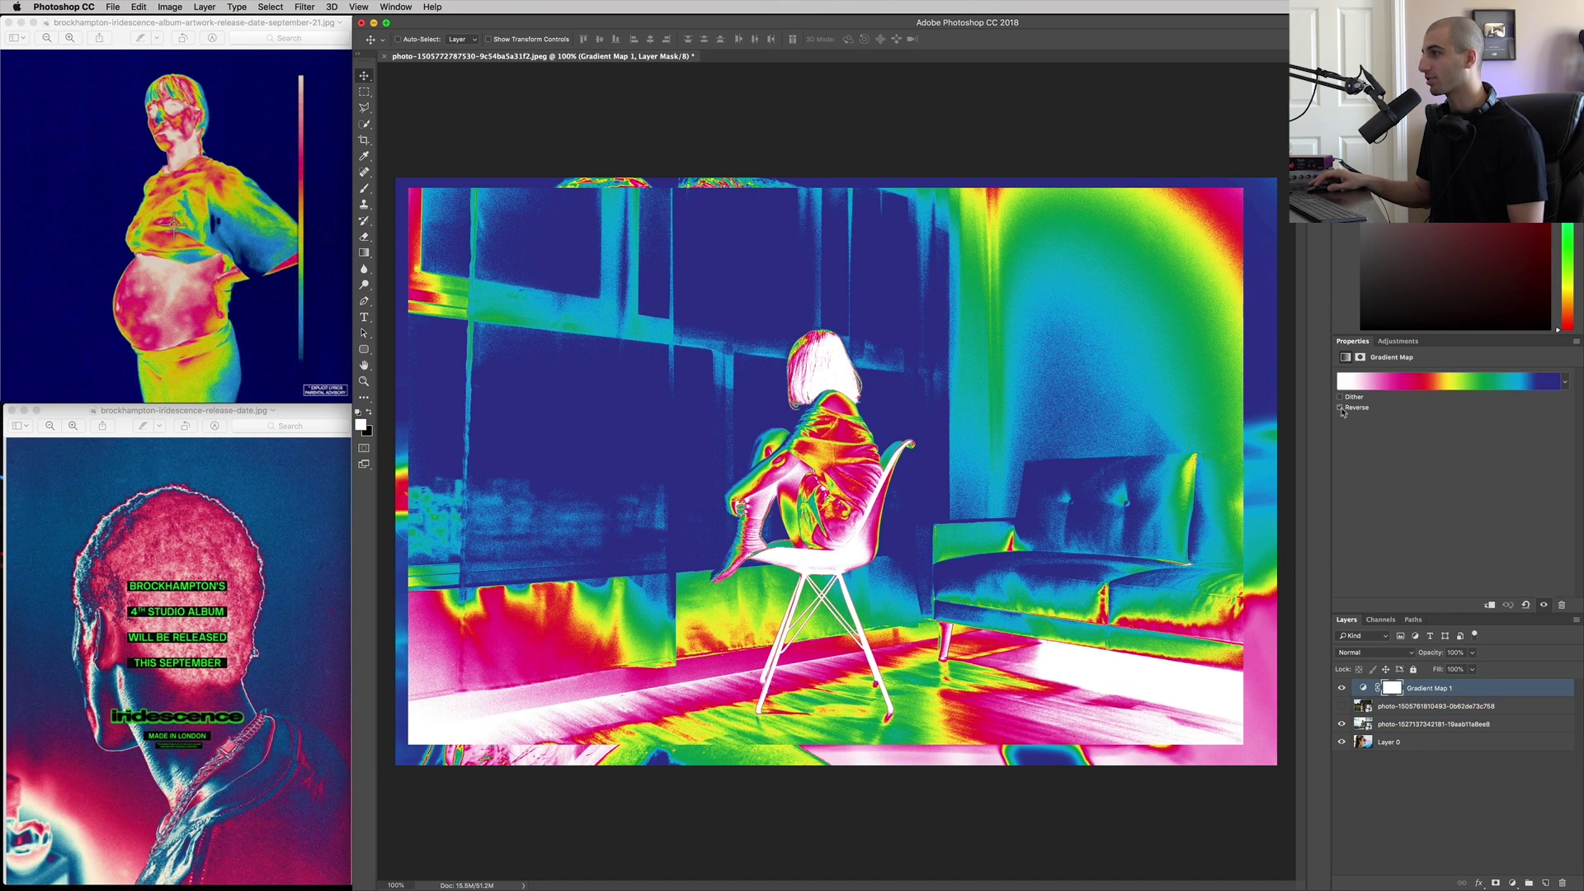
{"action": "left_click", "coordinate": [1341, 408]}
{"action": "left_click", "coordinate": [1341, 409]}
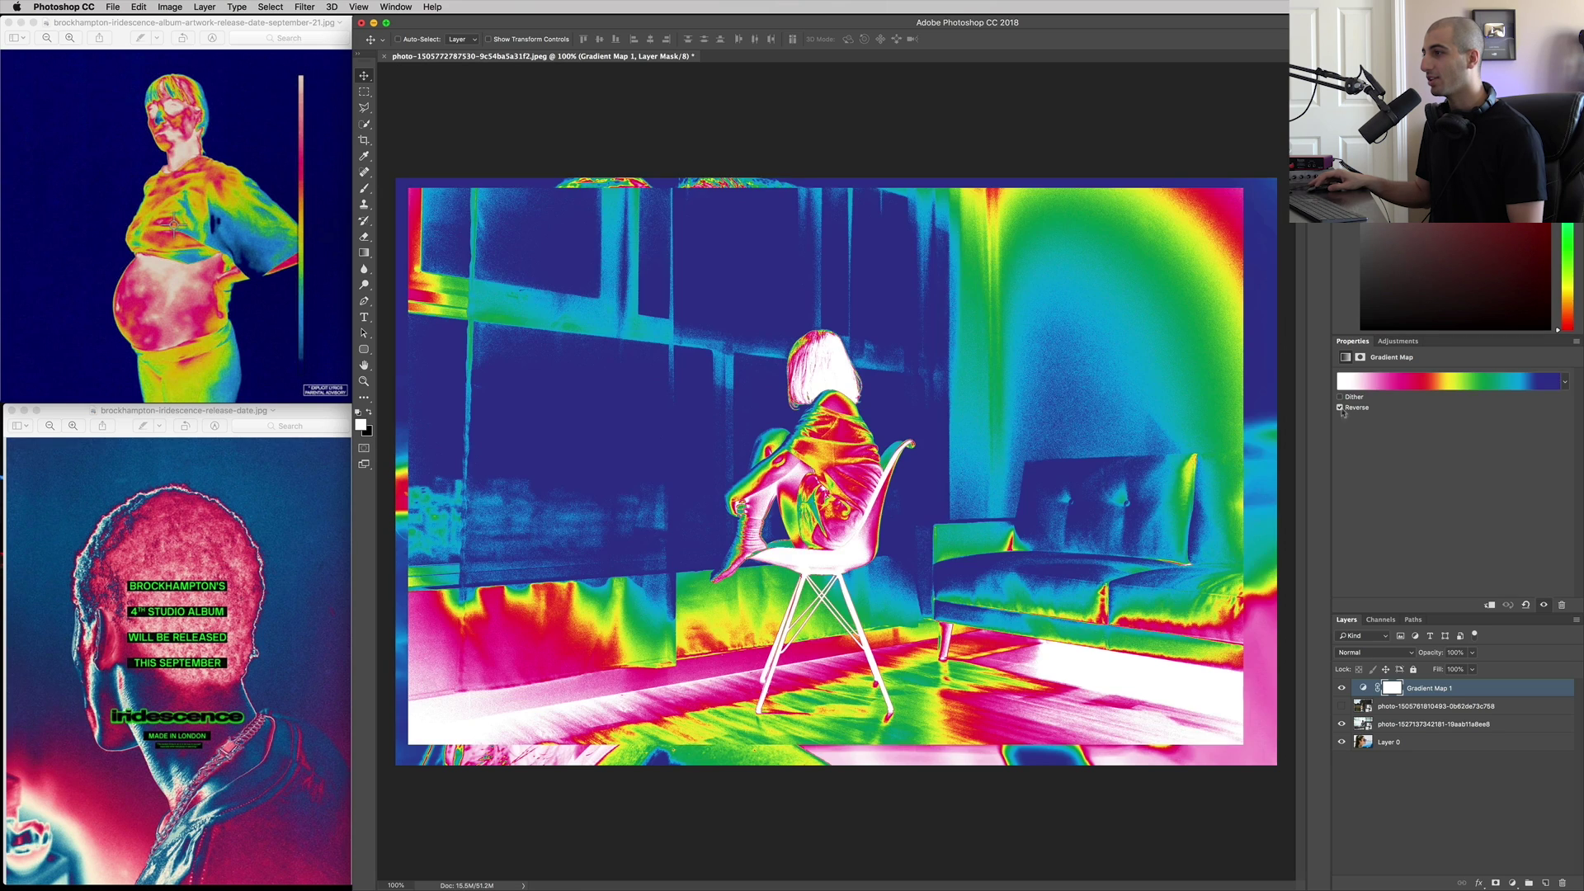
{"action": "left_click", "coordinate": [1342, 707]}
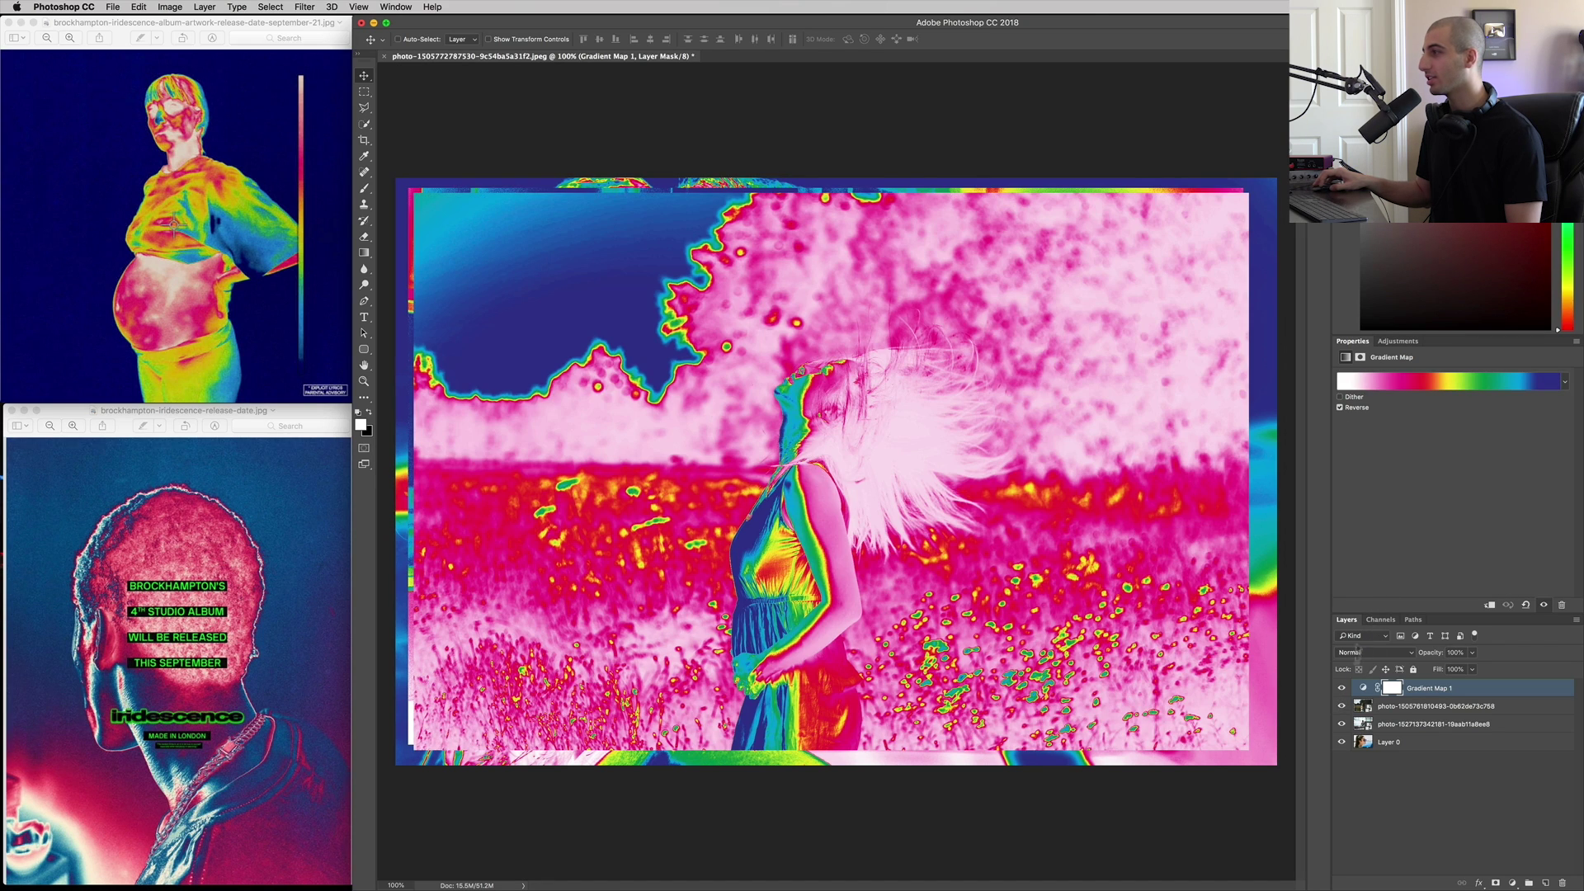
{"action": "left_click", "coordinate": [1341, 409]}
{"action": "left_click", "coordinate": [1341, 407]}
{"action": "left_click", "coordinate": [1341, 707]}
{"action": "left_click", "coordinate": [1341, 725]}
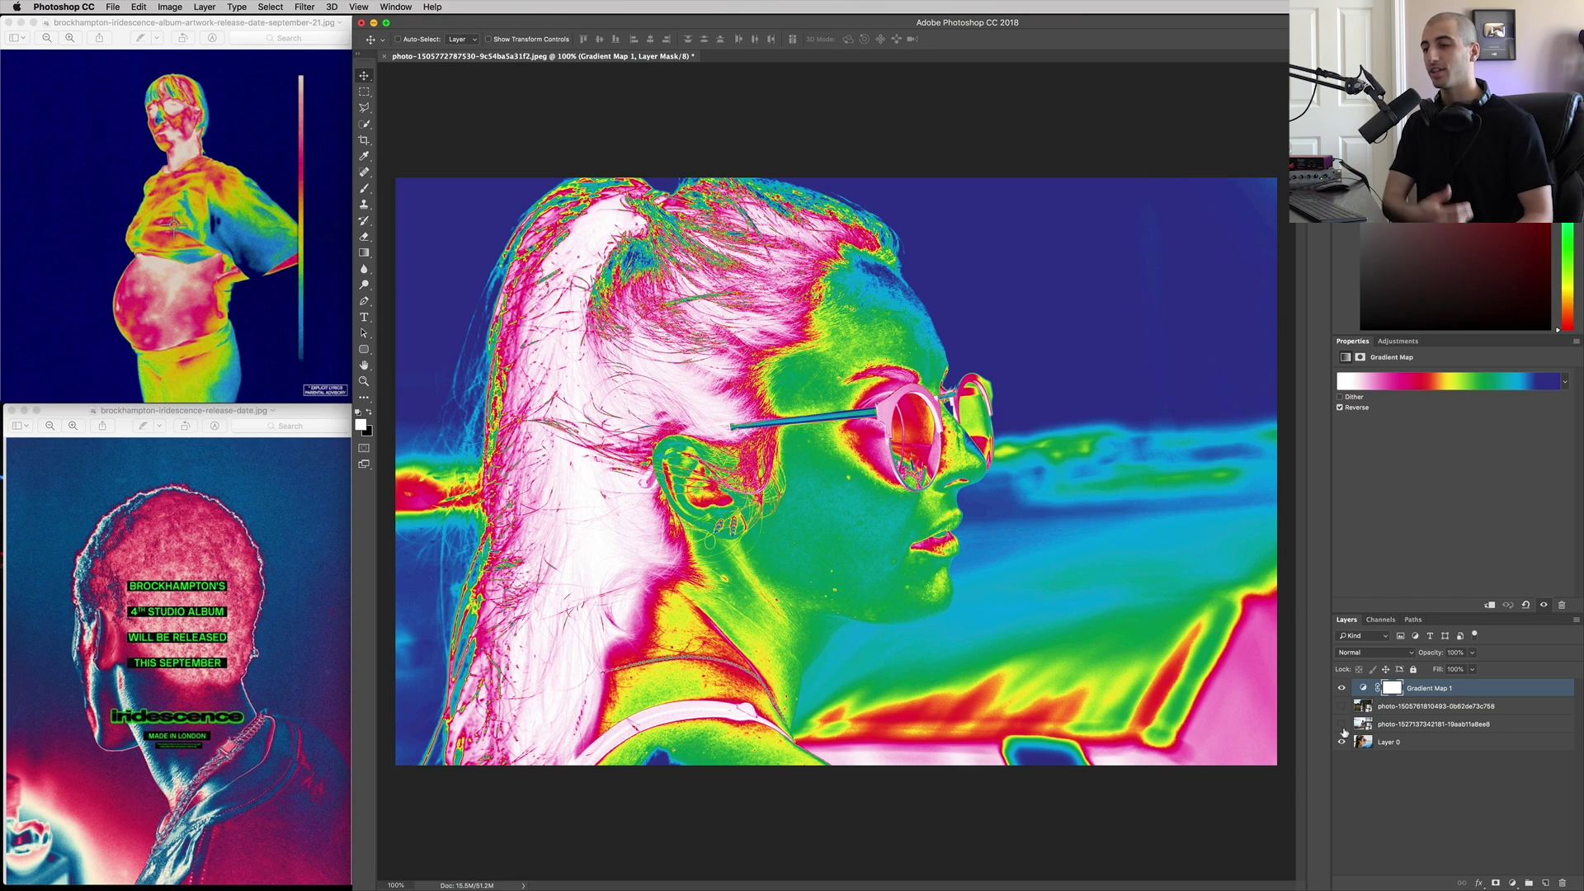